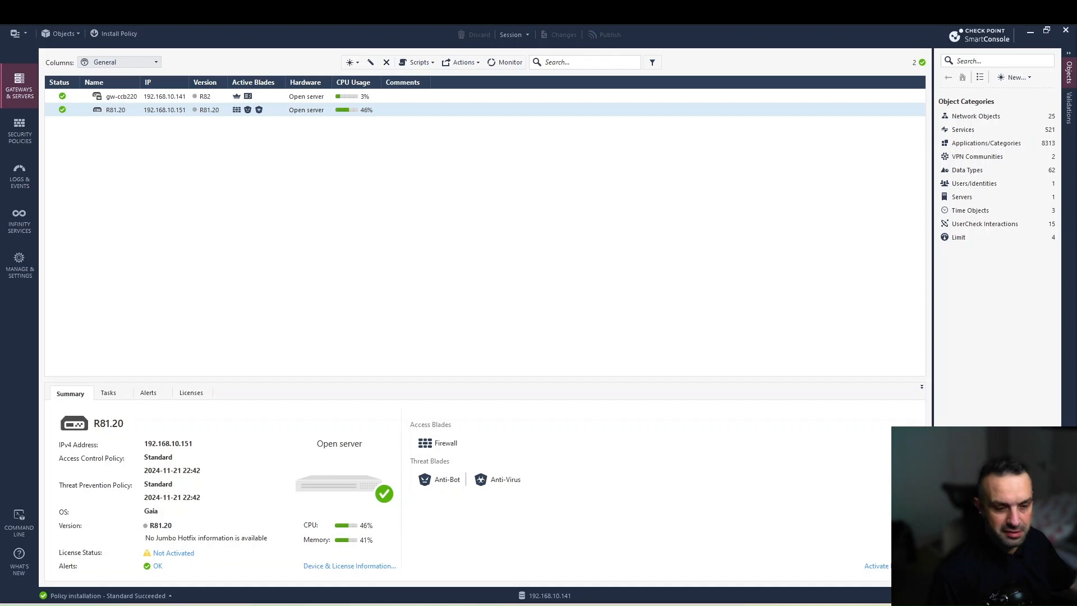
# - Switch to the EVE-NG lab topology in the browser, where the Windows VM console is showing
pyautogui.click(270, 605)
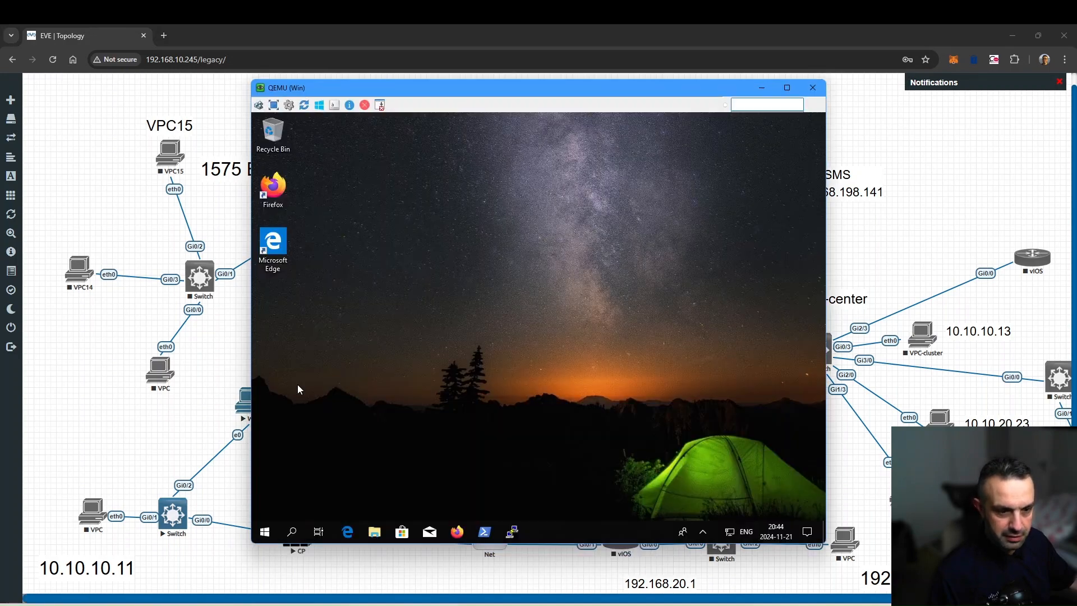
# - Close the Windows VM console to review the full EVE-NG topology, then return to SmartConsole
pyautogui.hotkey('alt', 'Tab')
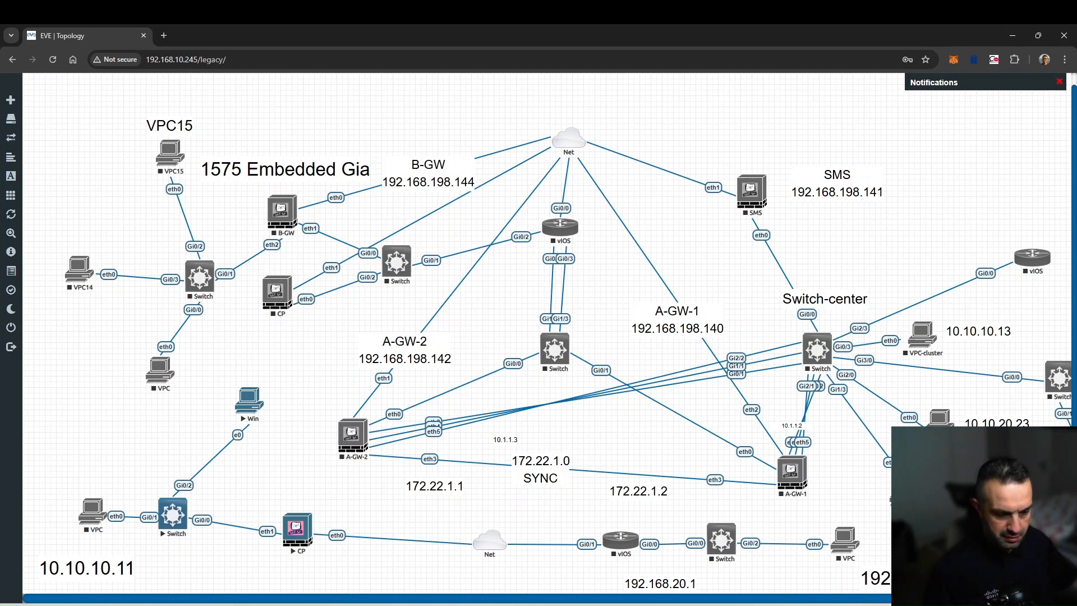
pyautogui.click(403, 604)
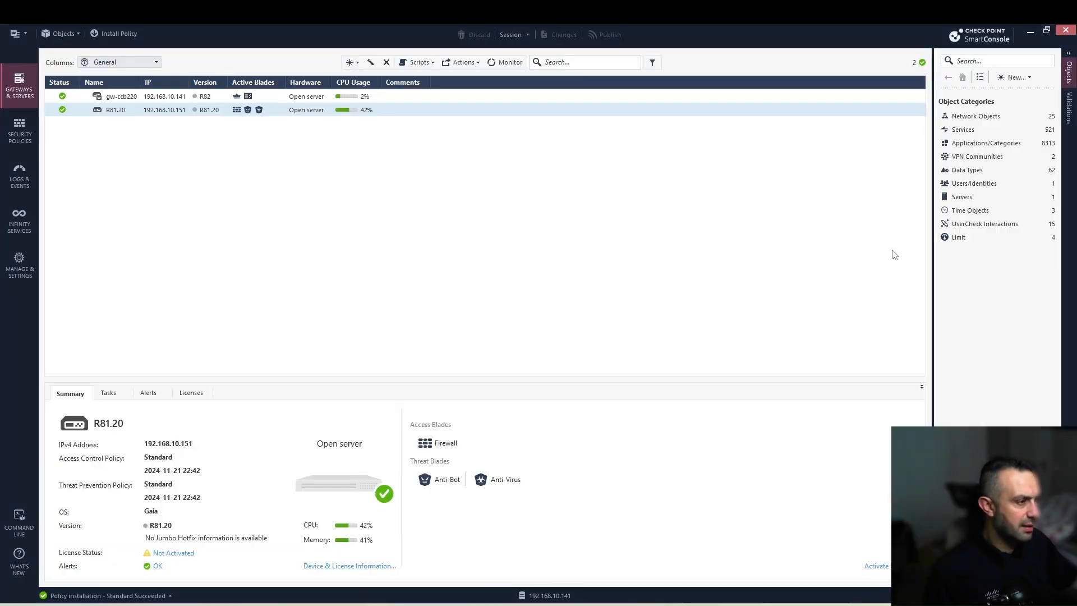
# - Start a new host object and enable automatic address translation with the Hide method
pyautogui.click(1015, 78)
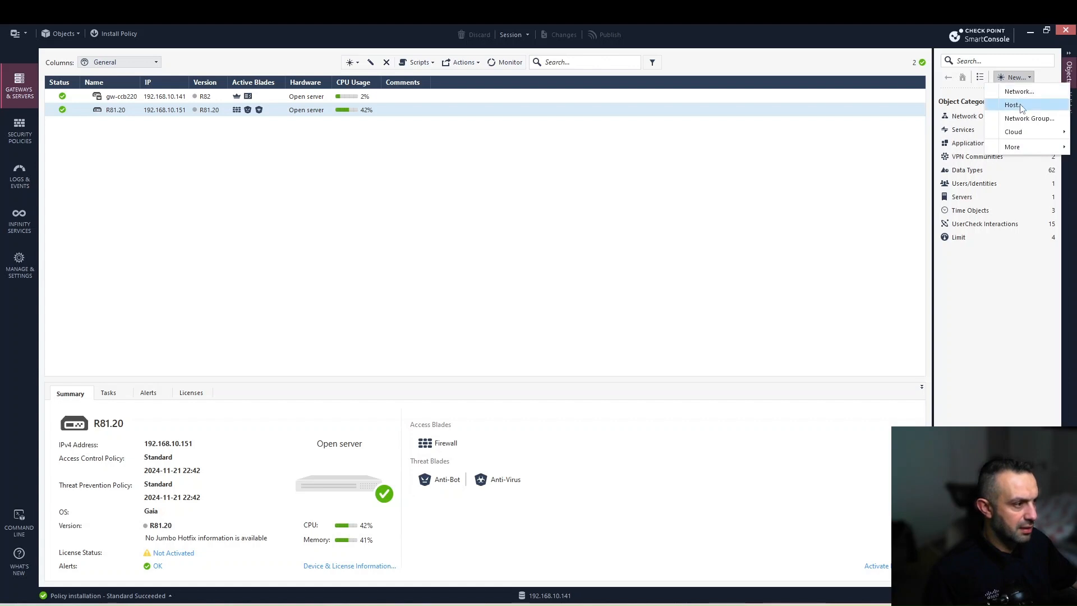
pyautogui.click(1021, 105)
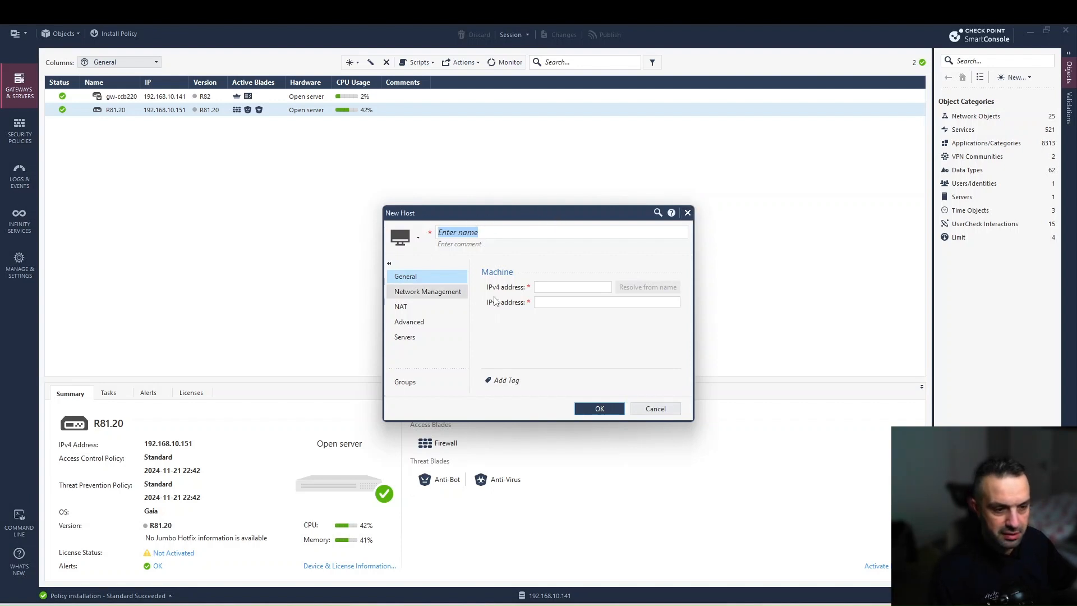
pyautogui.click(406, 310)
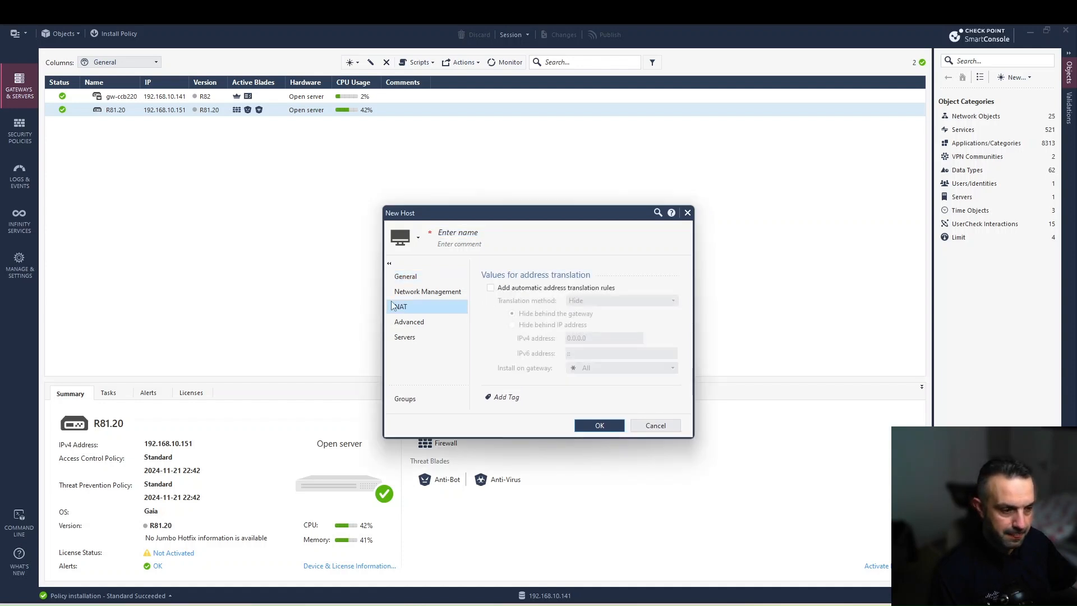
pyautogui.click(491, 288)
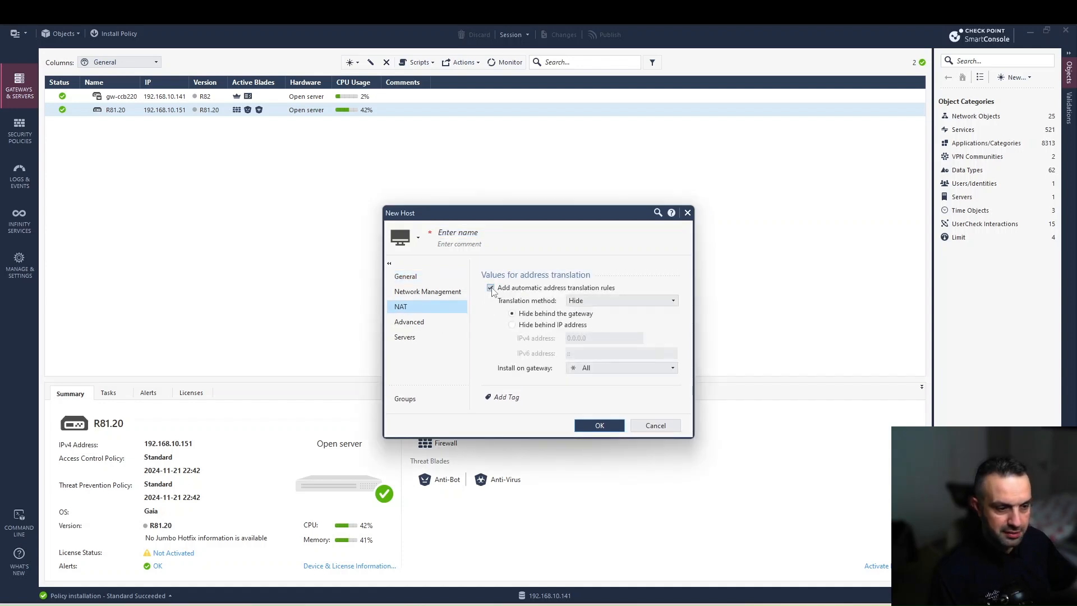
pyautogui.click(587, 303)
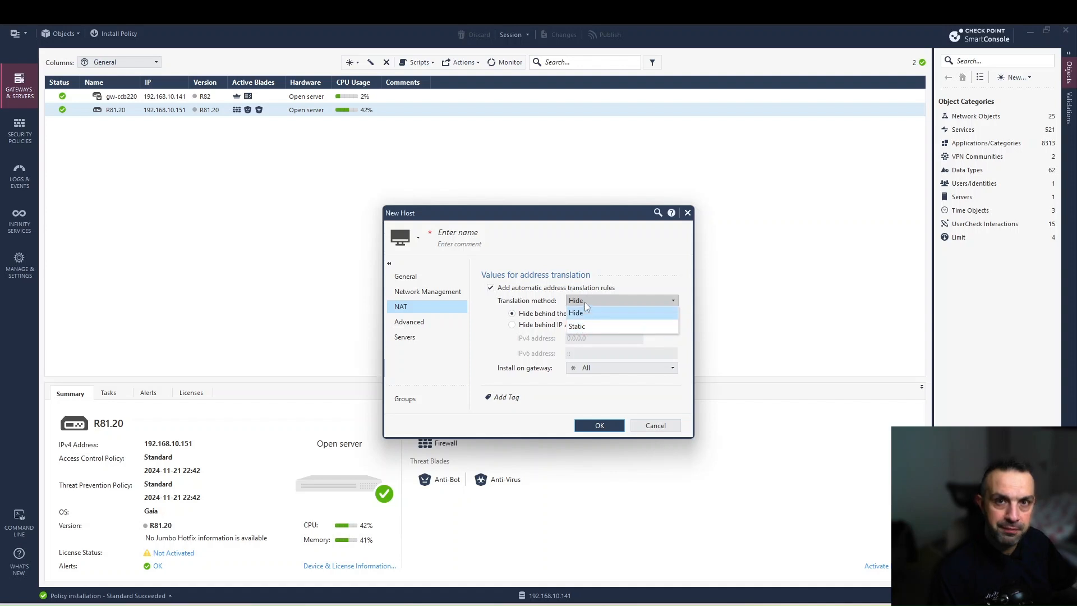
pyautogui.click(599, 274)
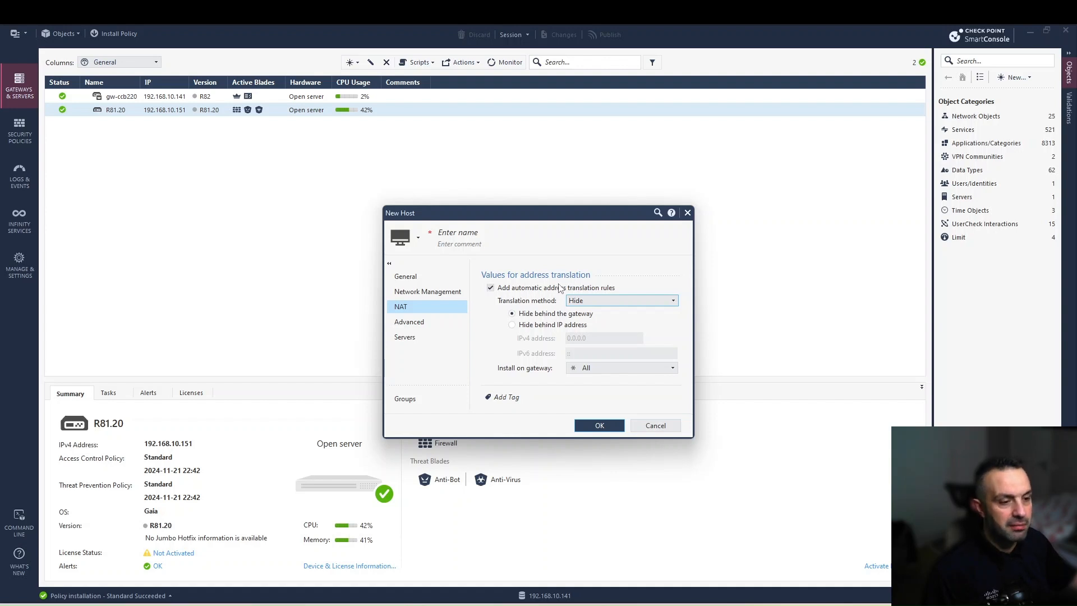
# - Name the new host Test-1 and keep it hiding behind the gateway
pyautogui.click(512, 326)
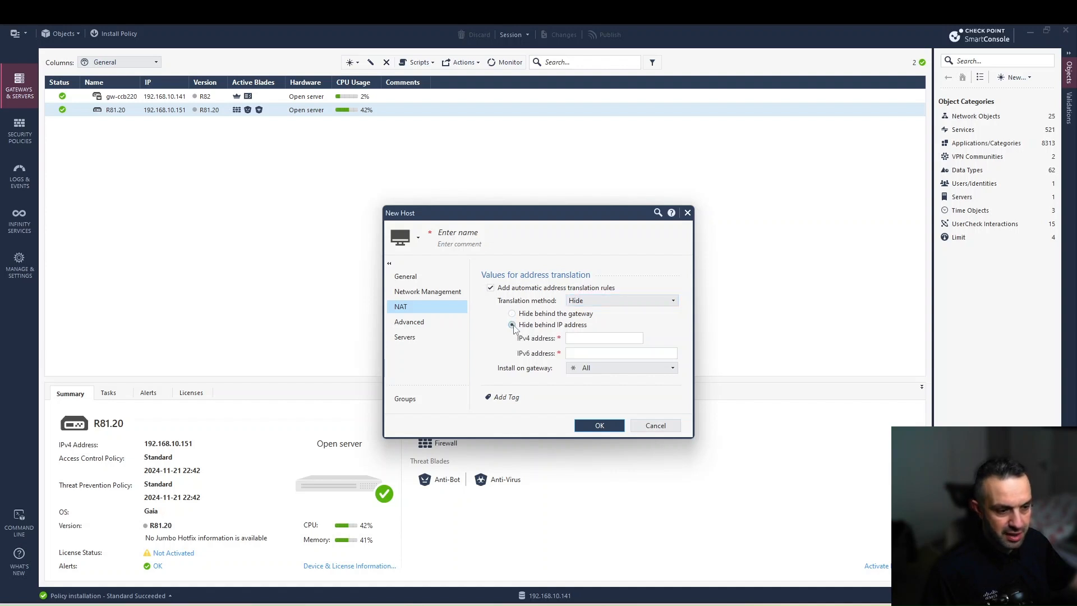
pyautogui.click(577, 337)
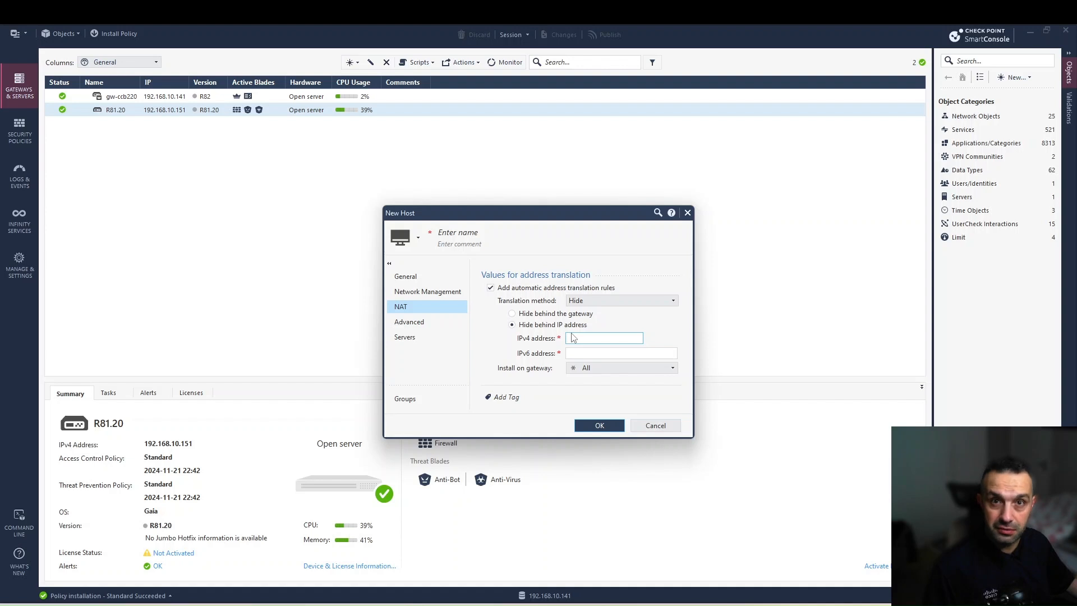
pyautogui.click(485, 232)
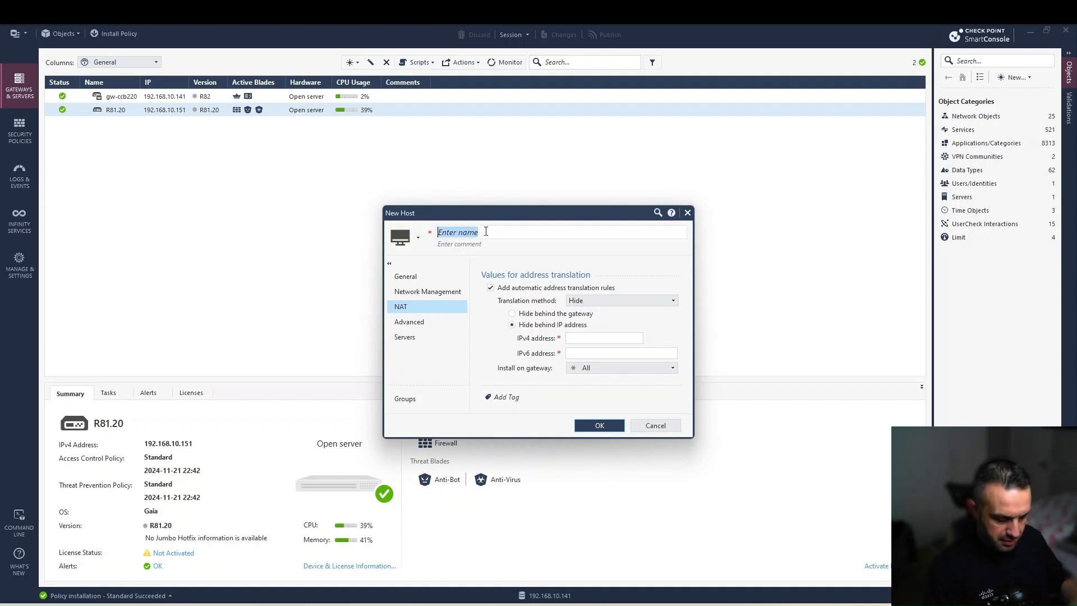
pyautogui.write('Test')
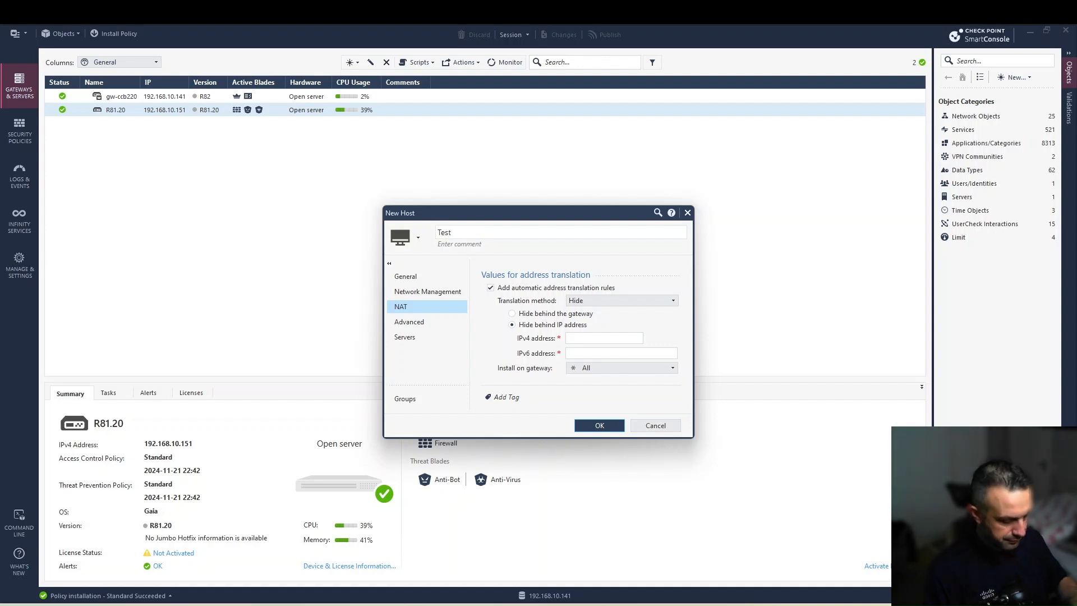
pyautogui.write('-1')
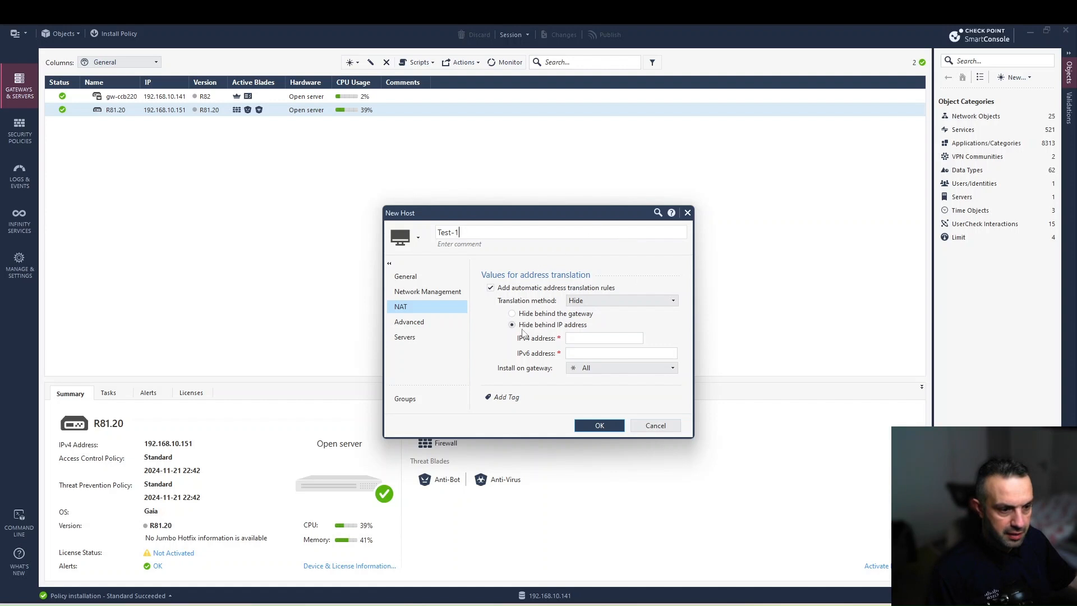
pyautogui.click(513, 315)
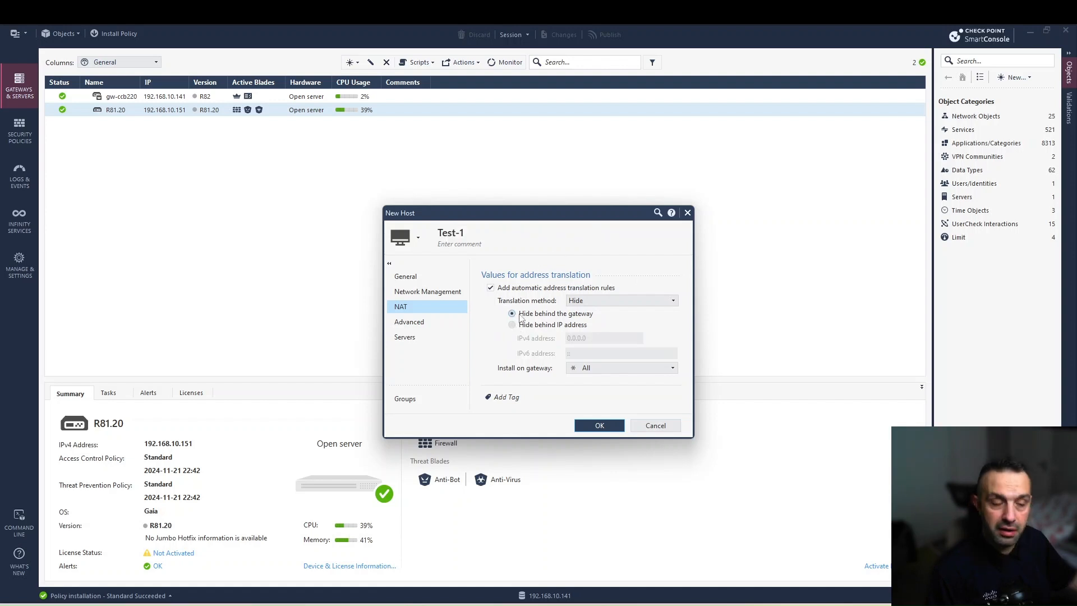
# - Give Test-1 the IPv4 address 15.15.15.15 and save the host
pyautogui.click(420, 278)
pyautogui.click(560, 288)
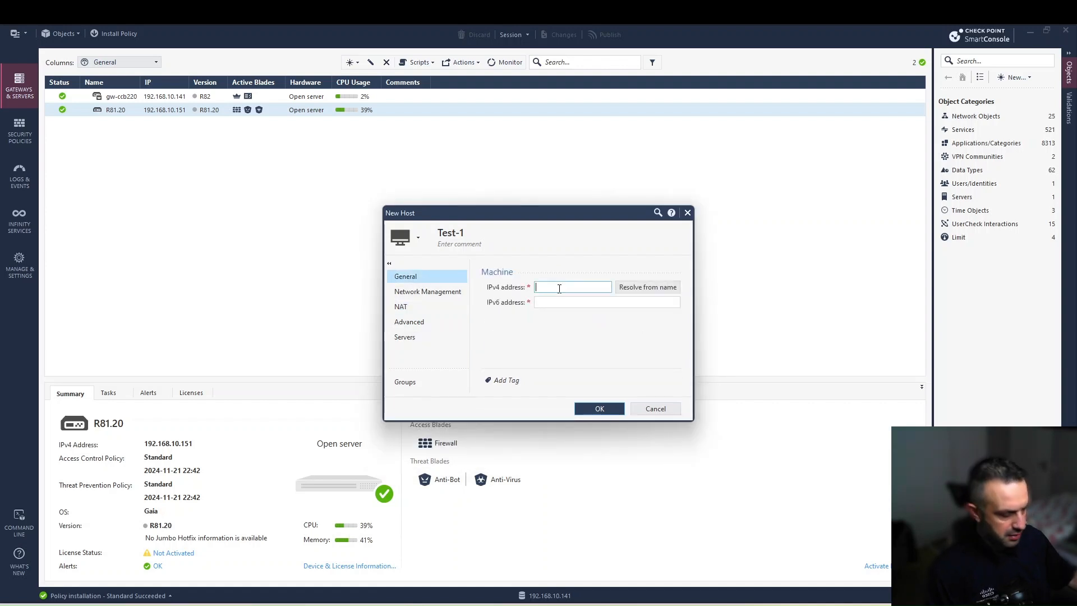
pyautogui.write('15.15.15.15')
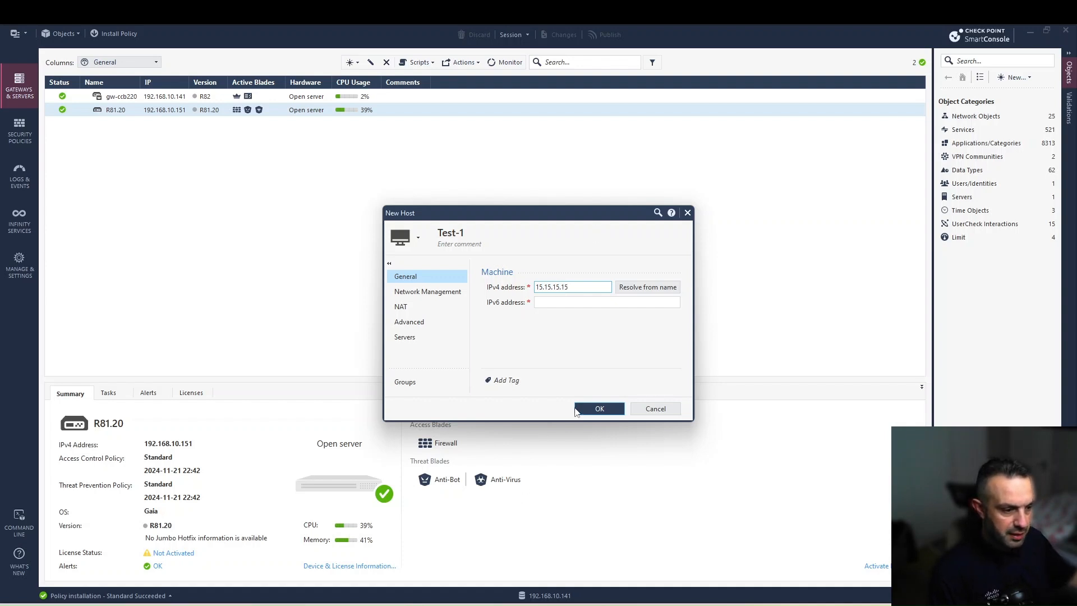
pyautogui.click(600, 410)
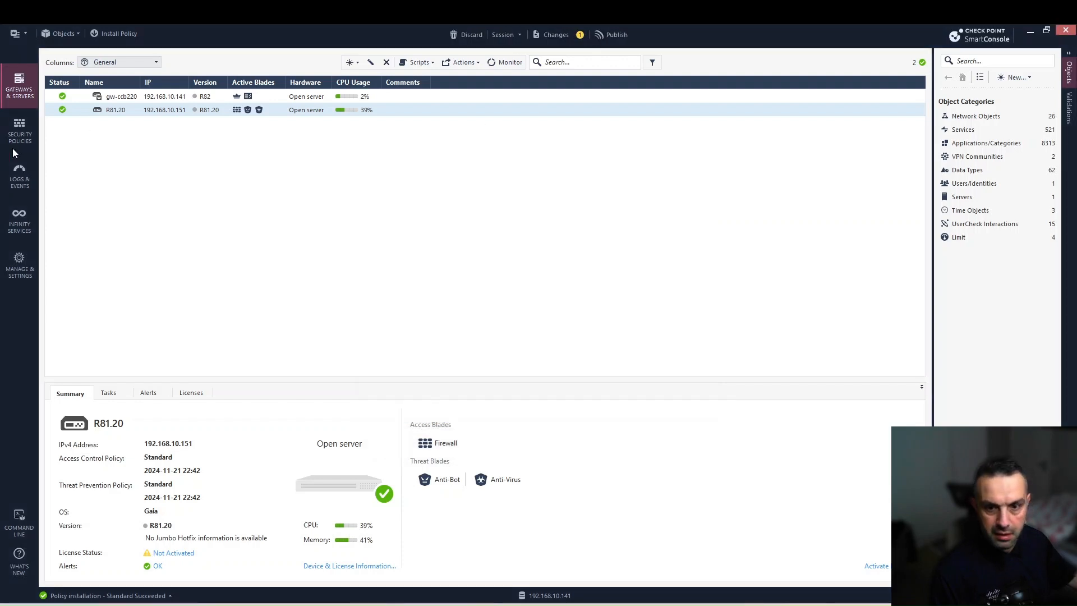
# - Show the NAT rulebase under Security Policies to inspect the automatic Hide rule for Test-1
pyautogui.click(22, 132)
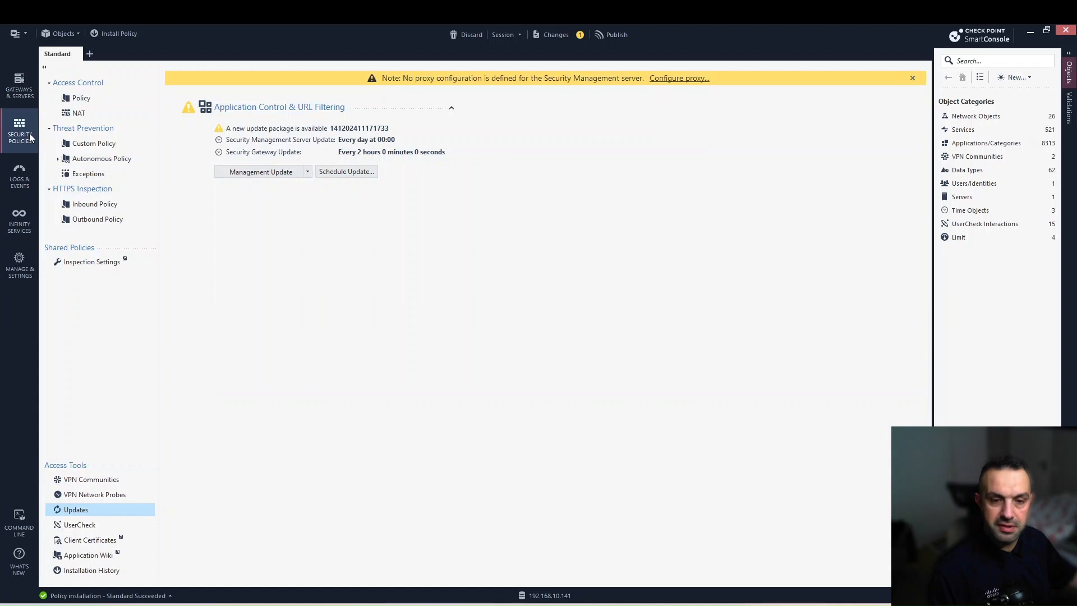
pyautogui.click(88, 116)
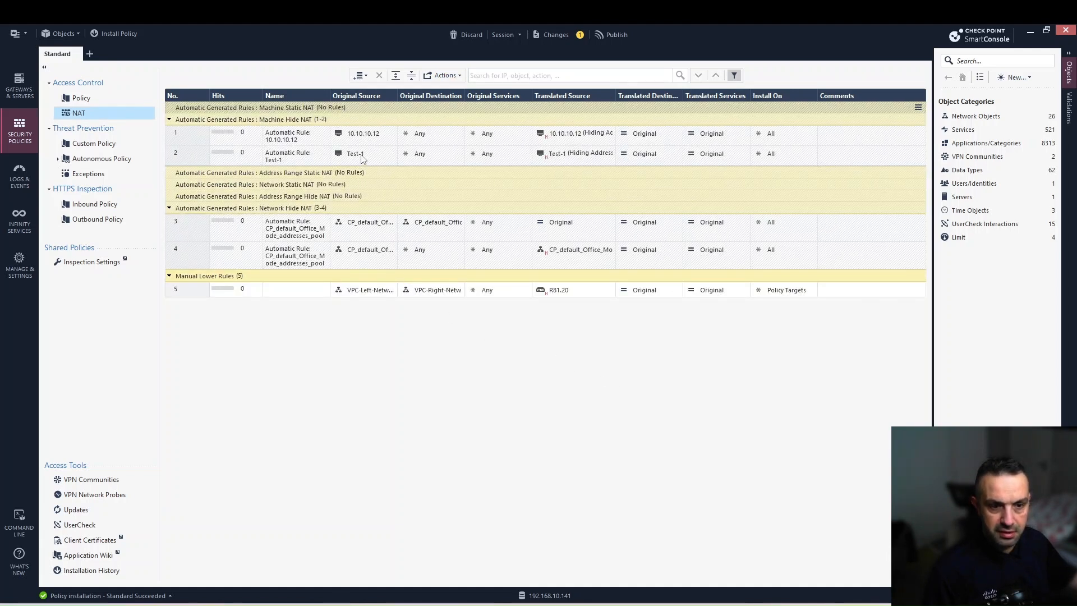
pyautogui.moveTo(360, 159)
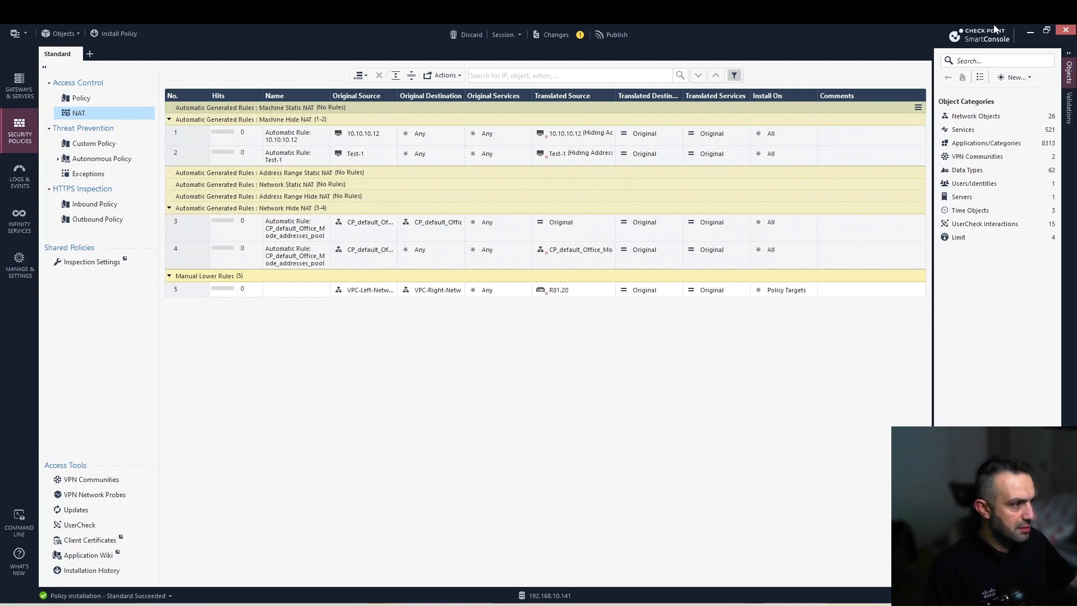
# - Create a new network Test-2 with address 172.22.2.0 and net mask 255.255.255.0
pyautogui.click(1015, 77)
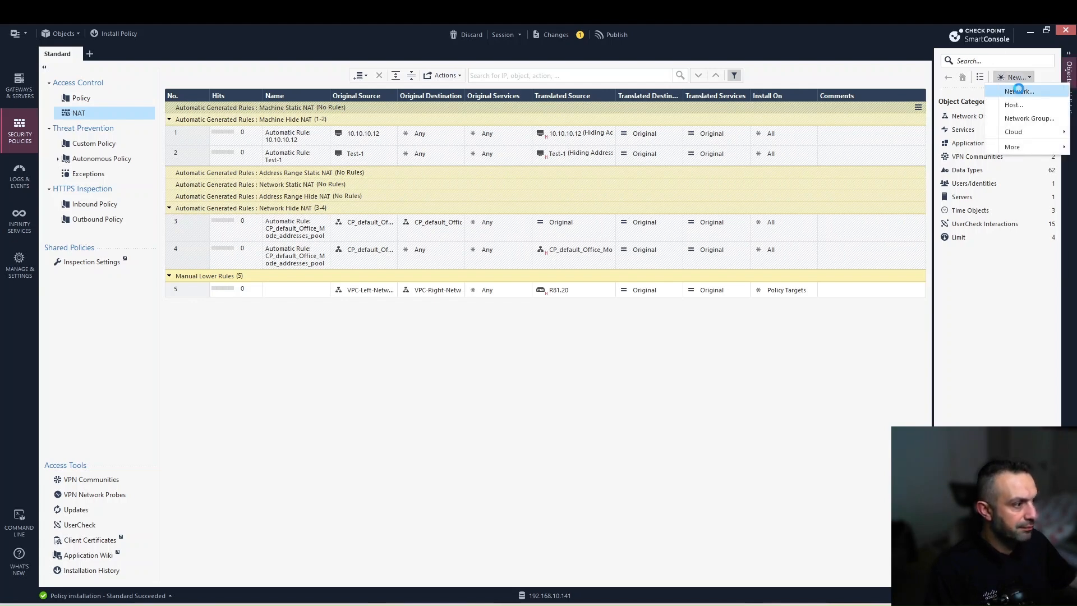
pyautogui.click(1018, 90)
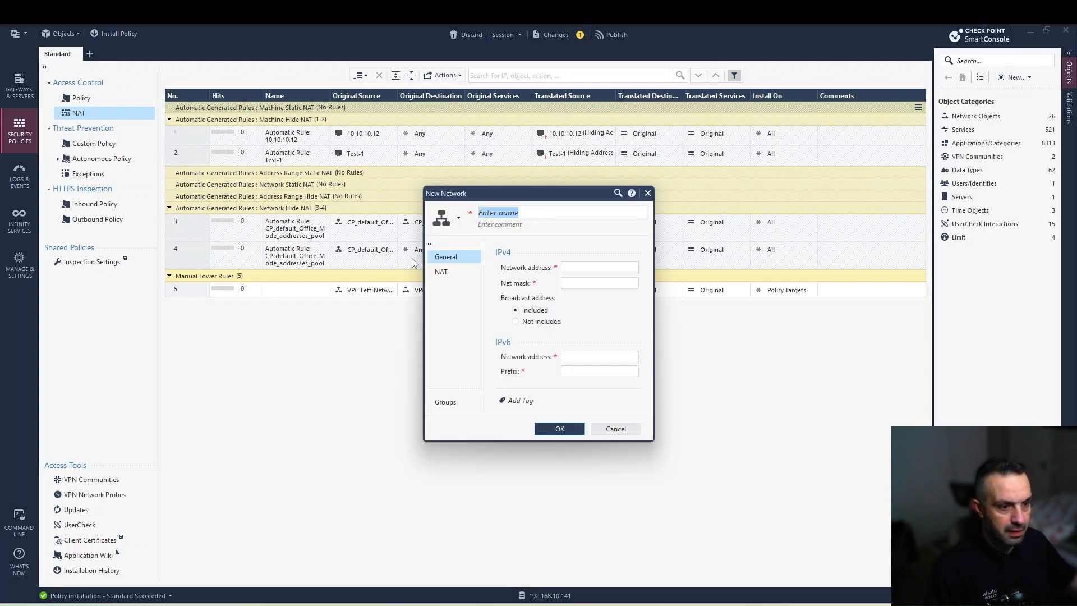
pyautogui.write('Tes')
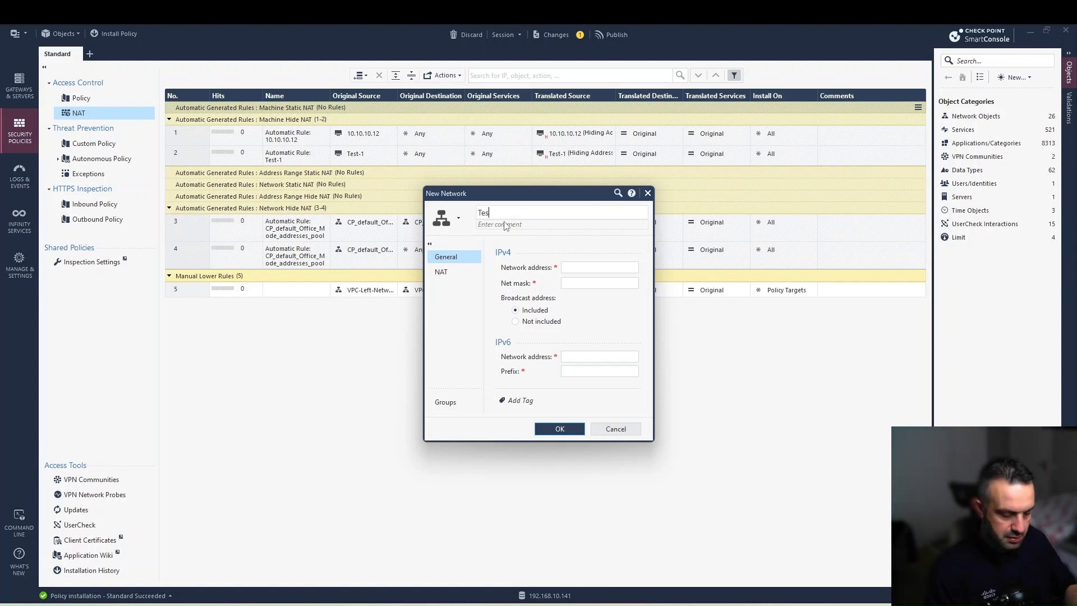
pyautogui.write('t-2')
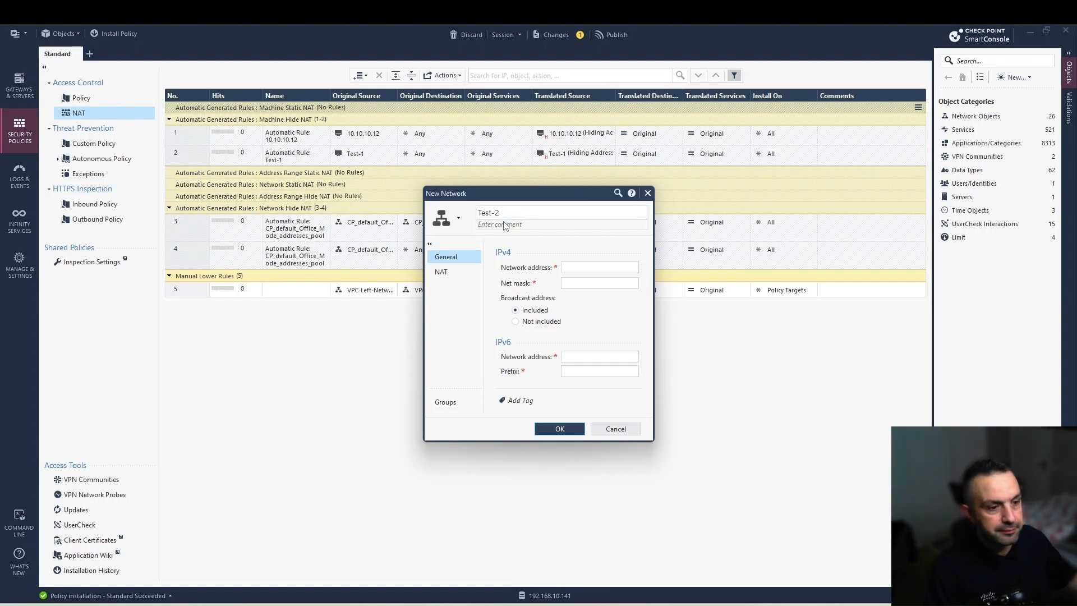
pyautogui.click(571, 268)
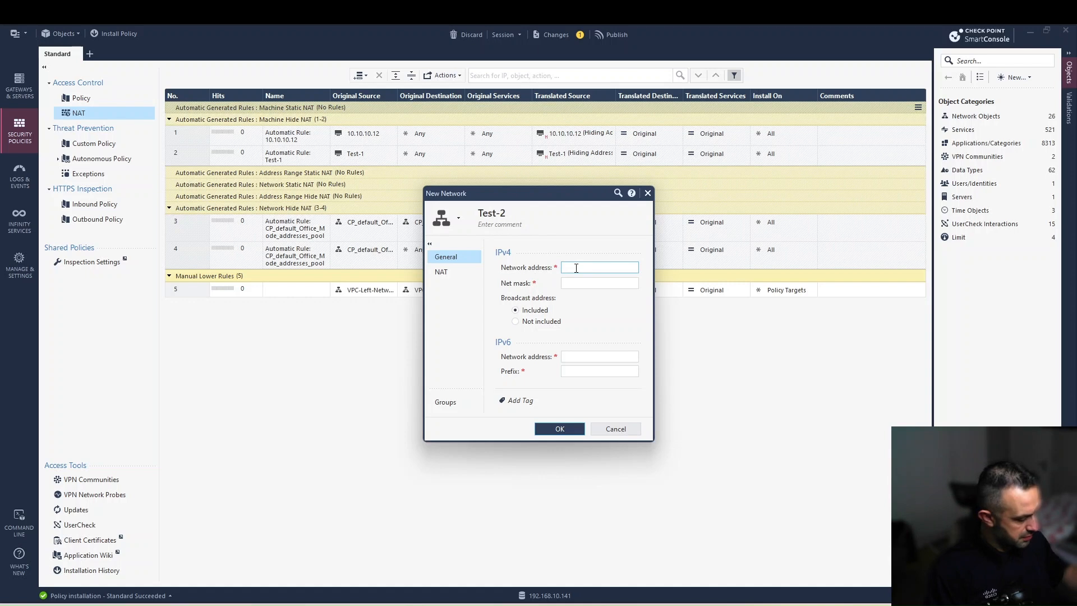
pyautogui.write('172.22.2.0')
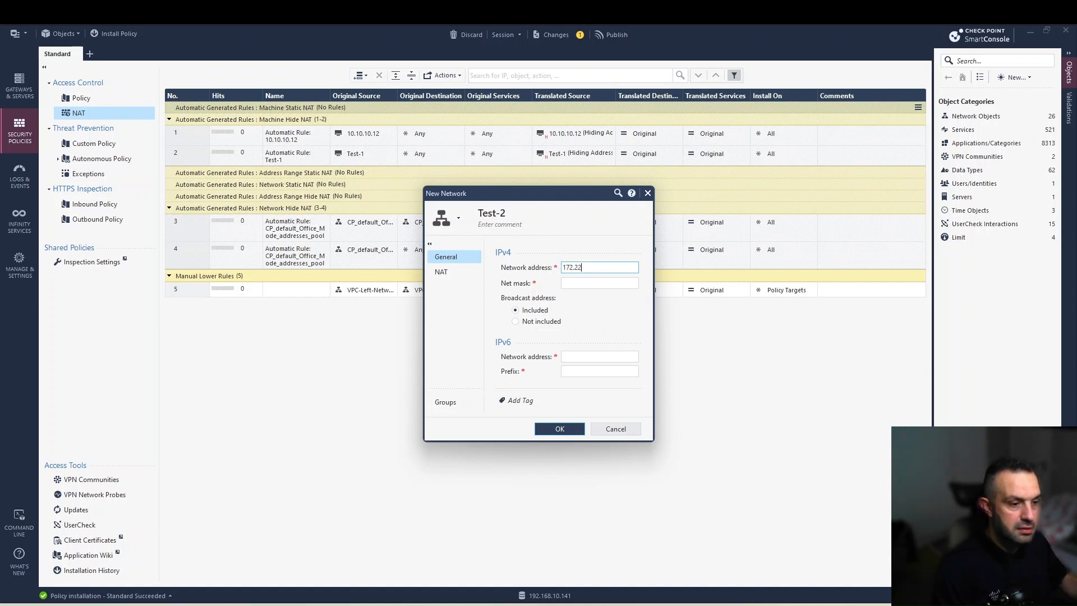
pyautogui.click(581, 284)
pyautogui.write('255.')
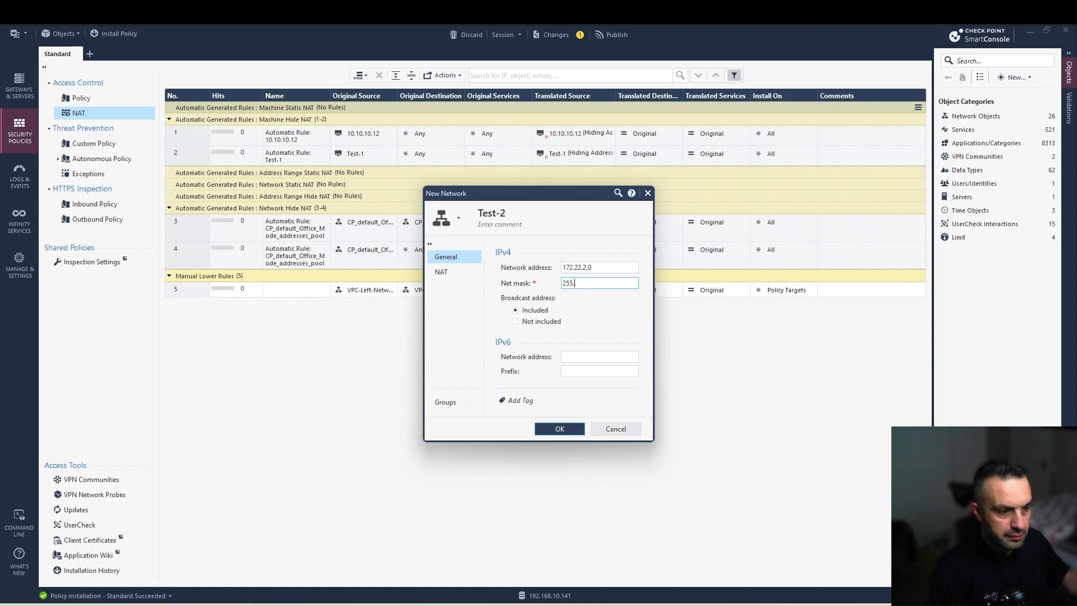
pyautogui.write('255.255.0')
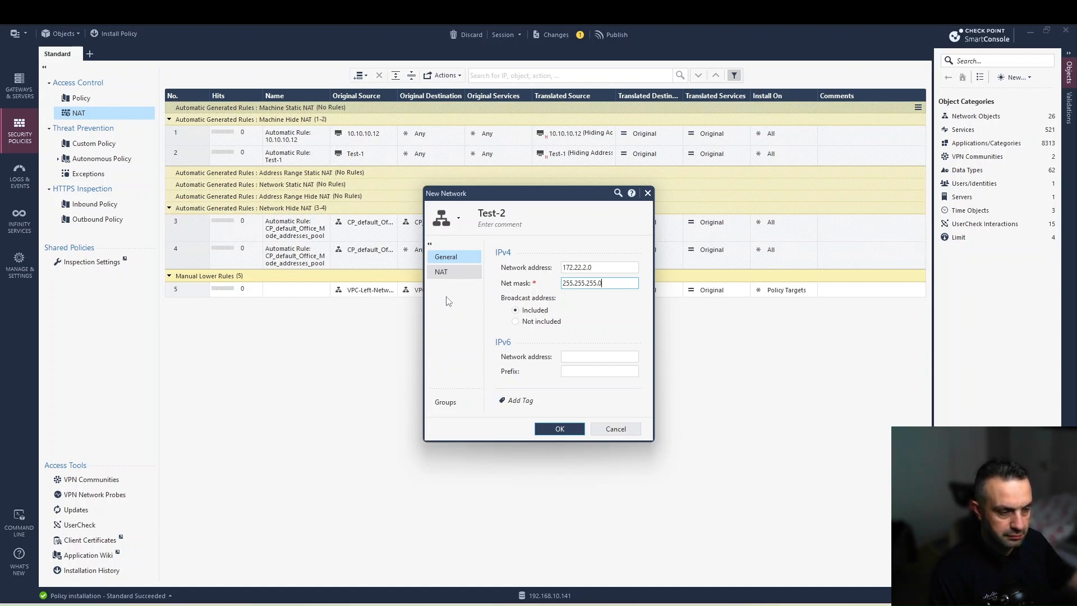
# - Enable automatic address translation for Test-2 and save the network
pyautogui.click(441, 271)
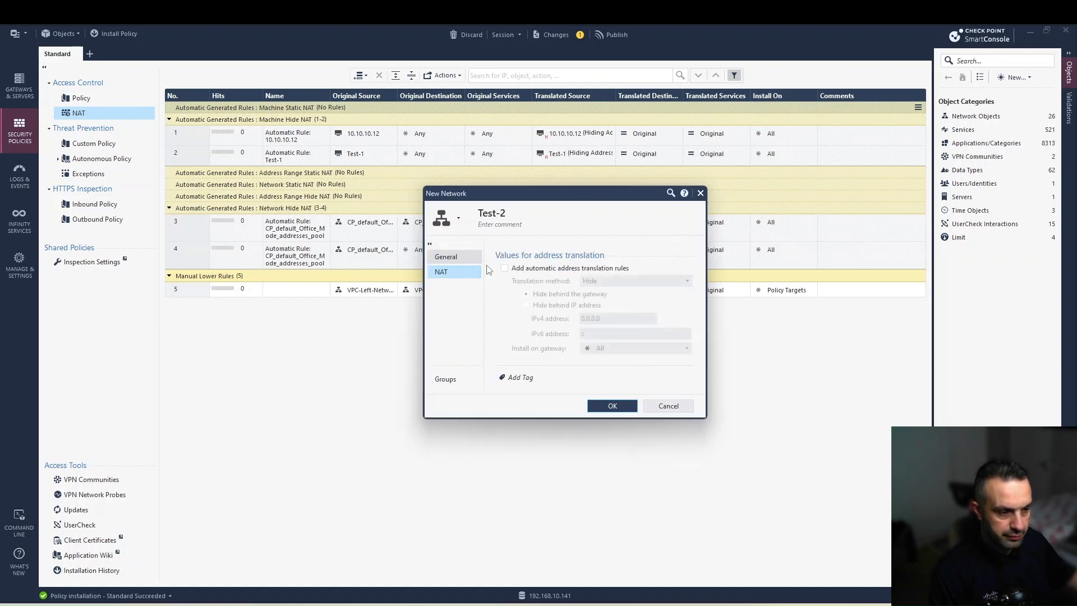
pyautogui.click(504, 269)
pyautogui.click(617, 405)
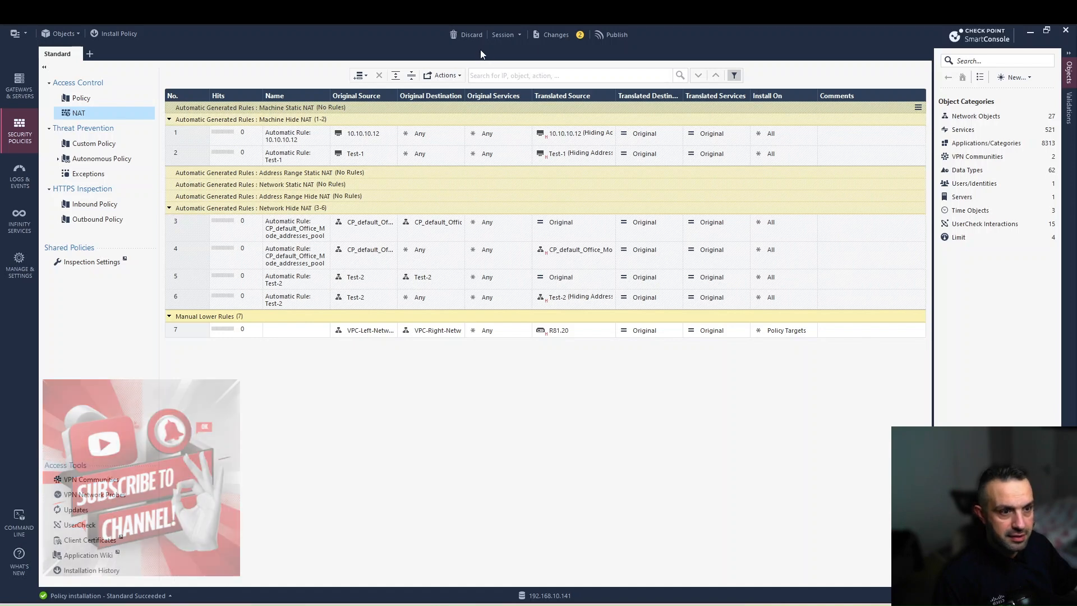
# - Discard both draft changes, removing Test-2 and its NAT rules
pyautogui.click(472, 34)
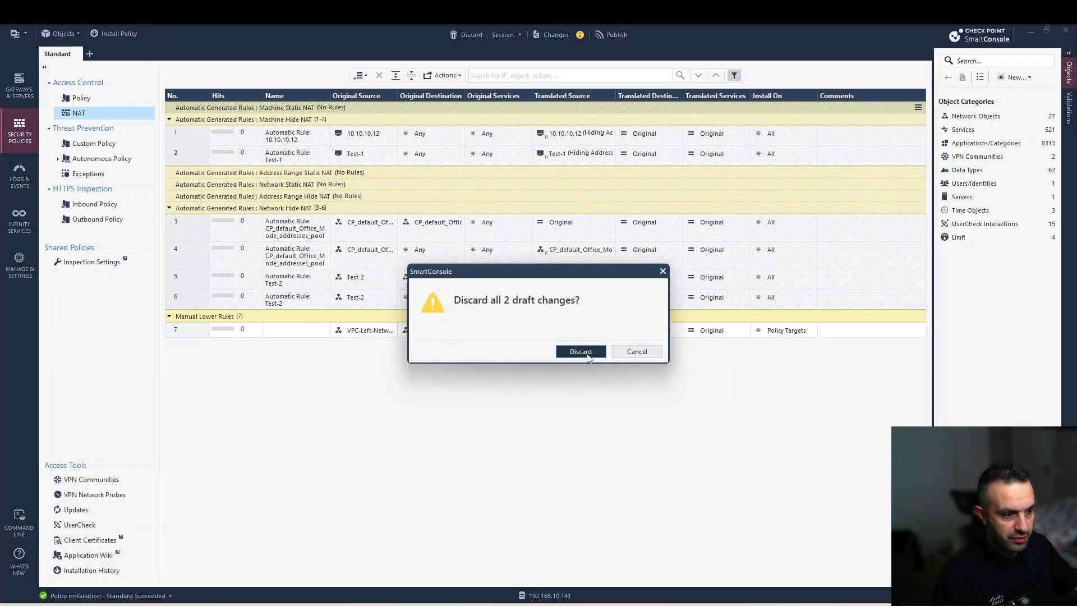
pyautogui.click(583, 354)
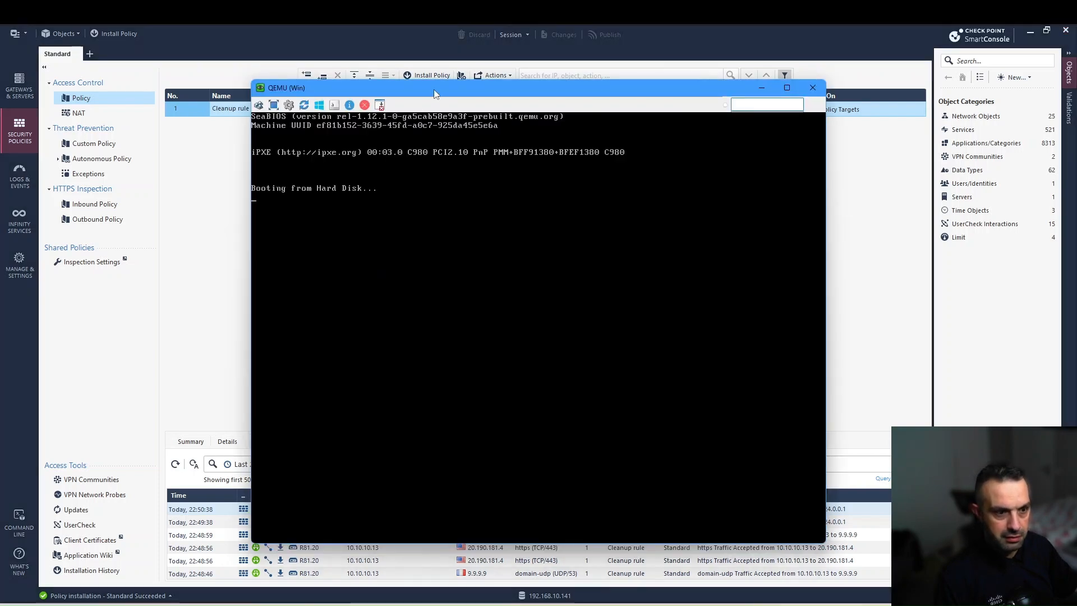
pyautogui.moveTo(436, 92); pyautogui.dragTo(418, 91)
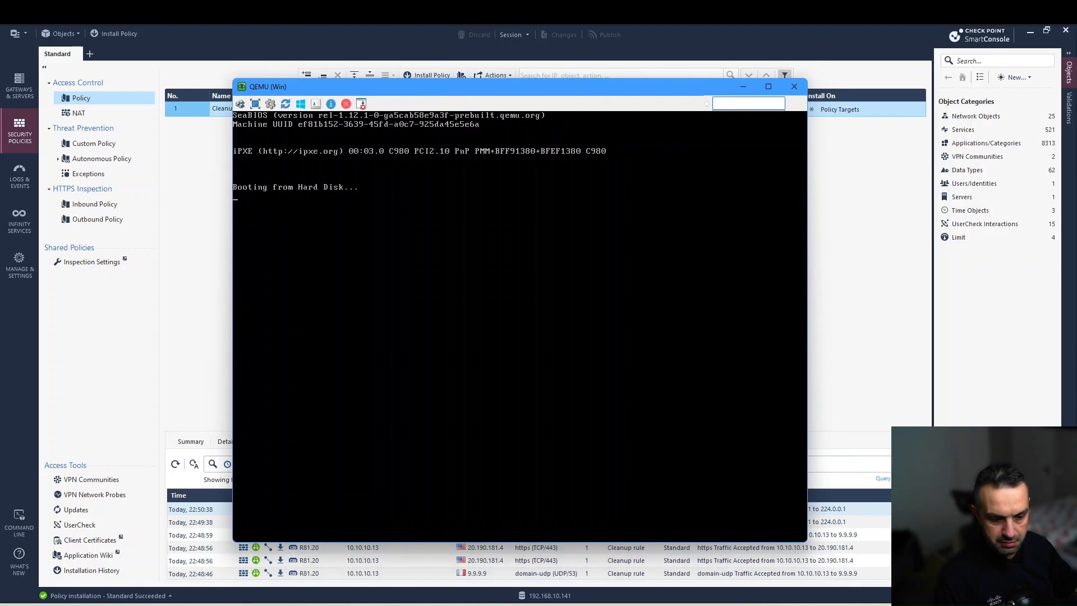
# - Bring the EVE-NG lab topology in the browser back to the front
pyautogui.click(248, 605)
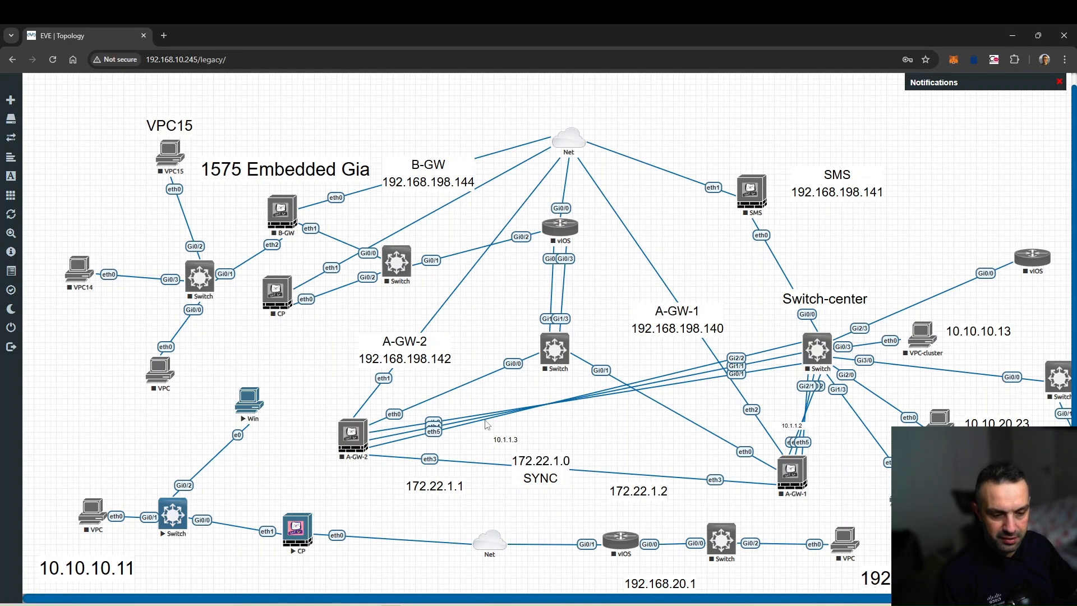
# - Run ipconfig in the VM's PowerShell, confirming 10.10.10.13 via gateway 10.10.10.10, then launch Firefox
pyautogui.click(405, 605)
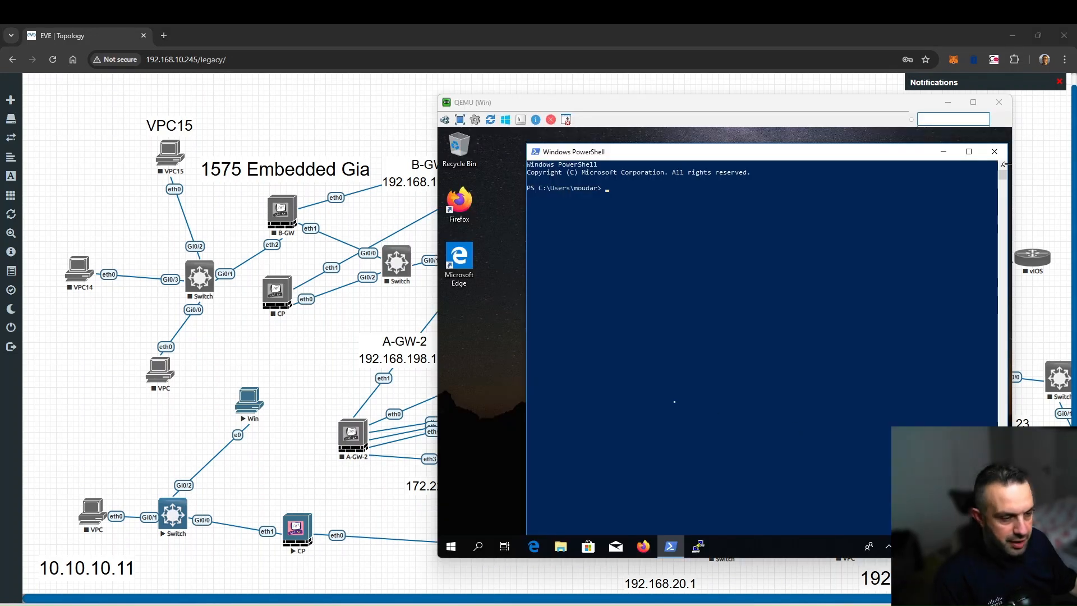
pyautogui.click(634, 244)
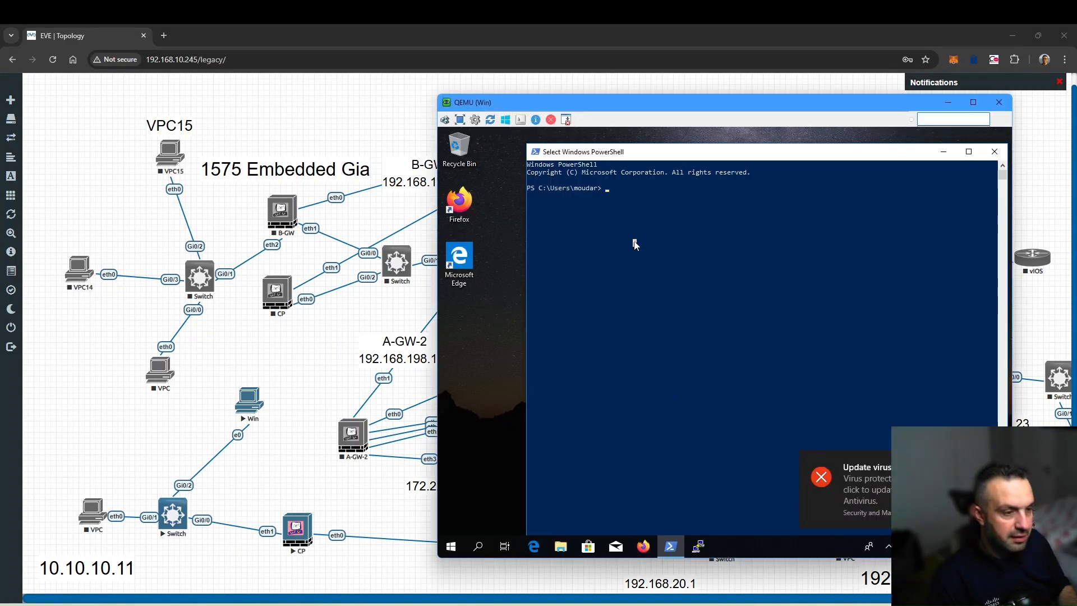
pyautogui.press('Escape')
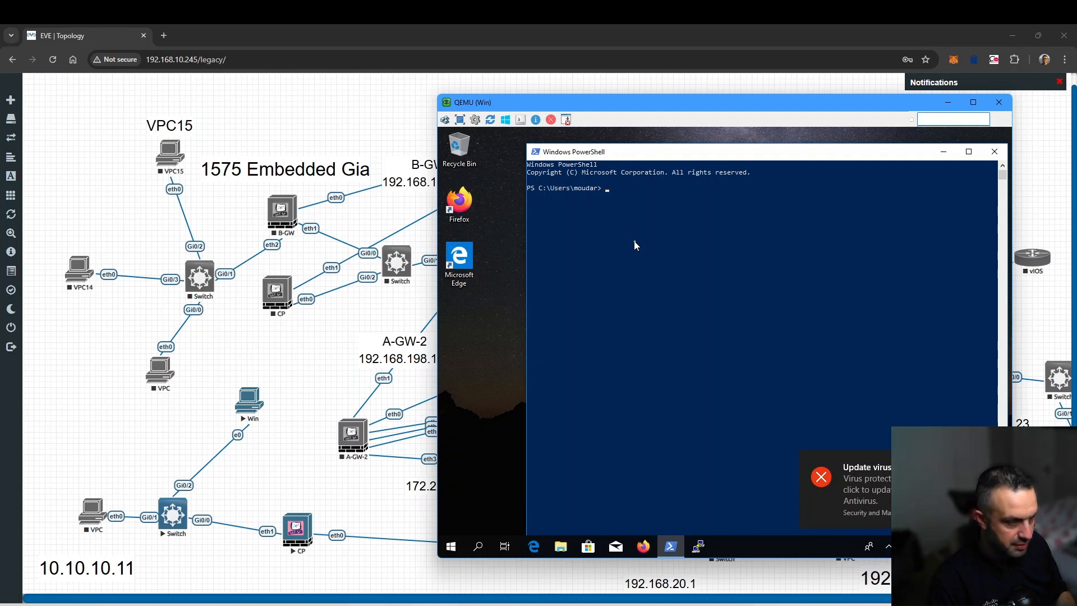
pyautogui.write('ipconfig')
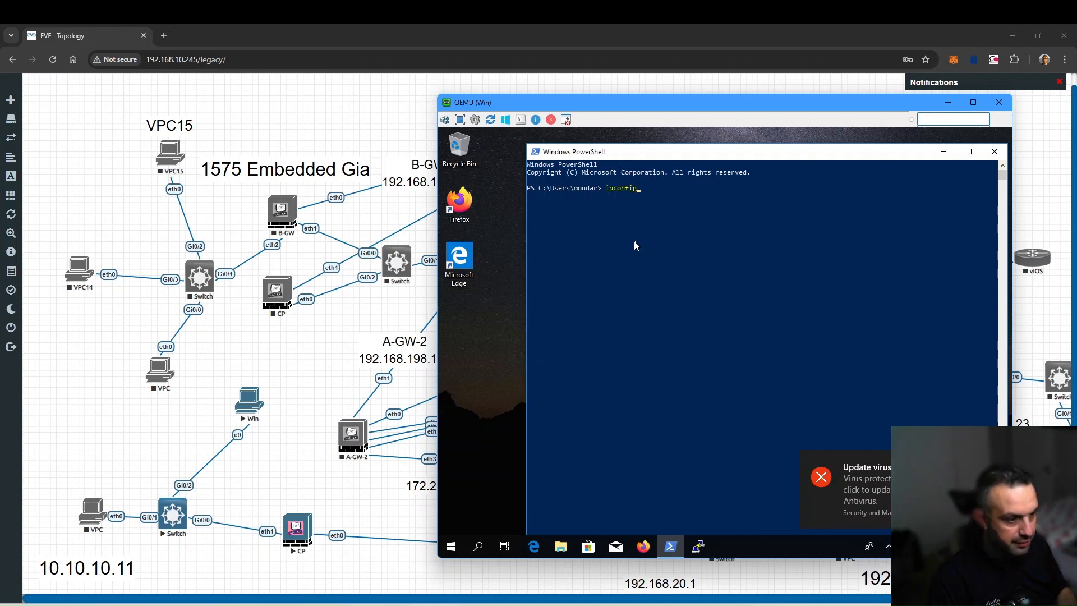
pyautogui.press('Return')
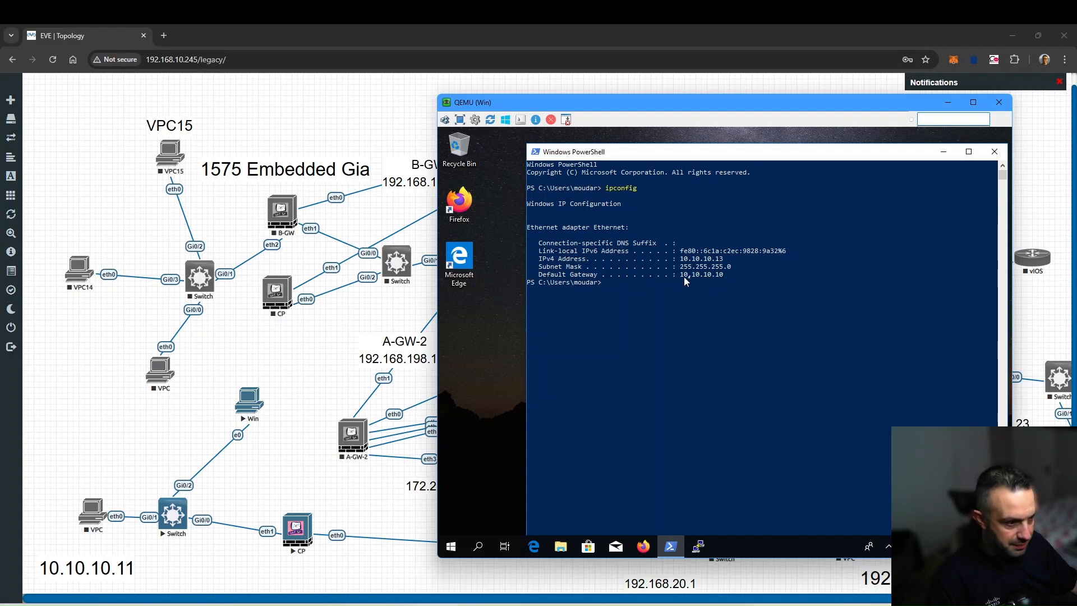
pyautogui.moveTo(685, 277); pyautogui.dragTo(716, 278)
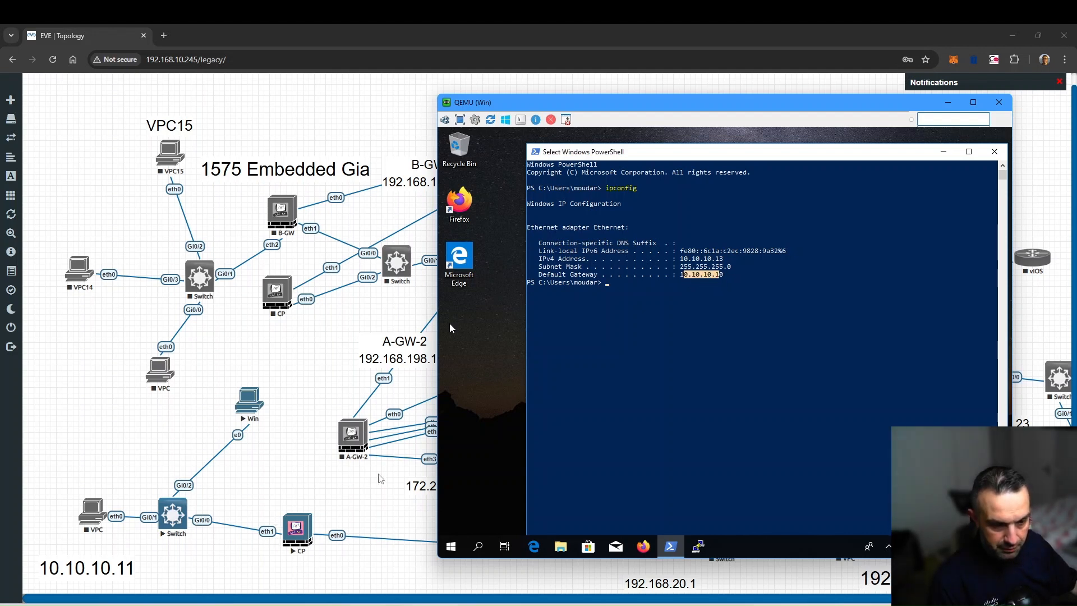
pyautogui.click(694, 315)
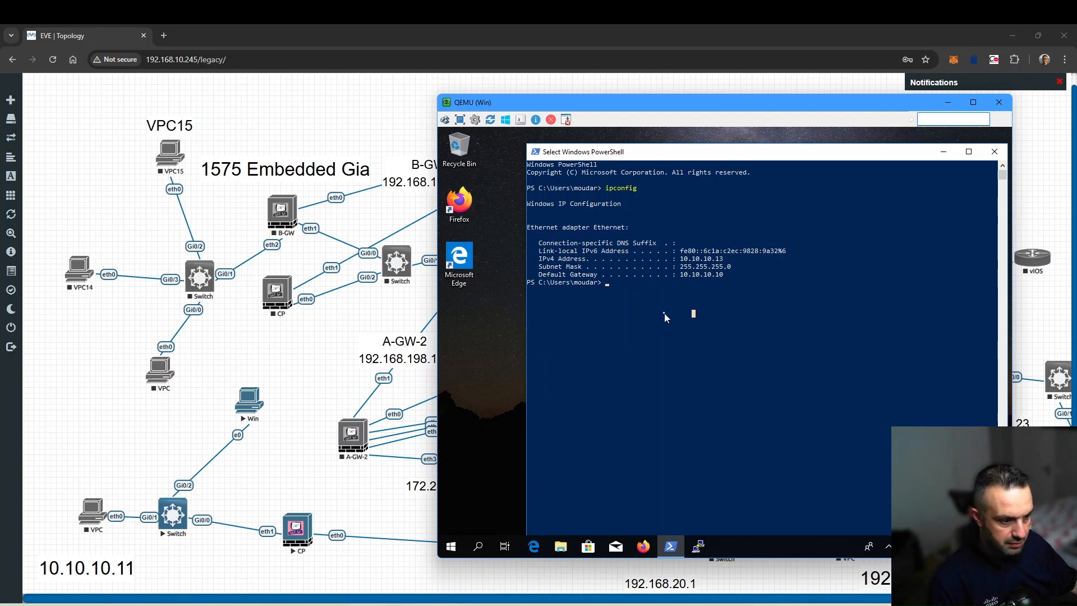
pyautogui.click(643, 549)
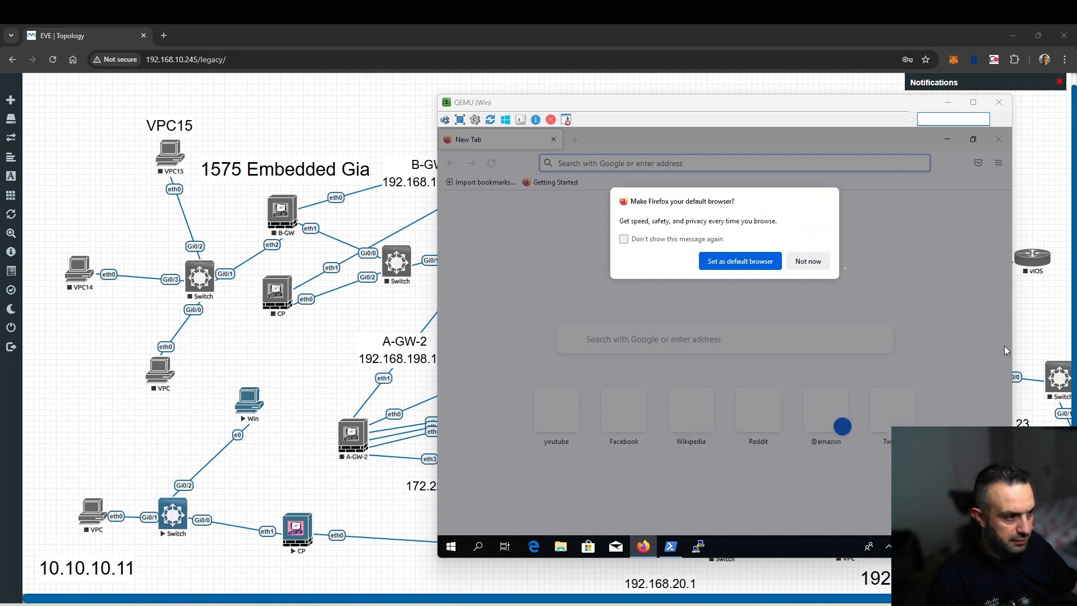
pyautogui.click(812, 262)
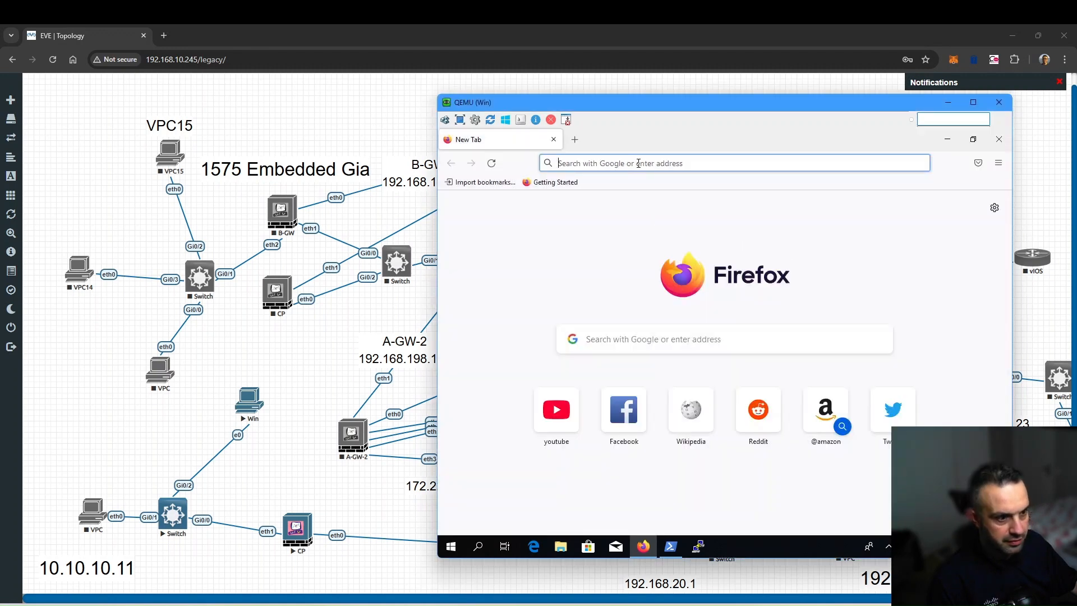
pyautogui.click(638, 164)
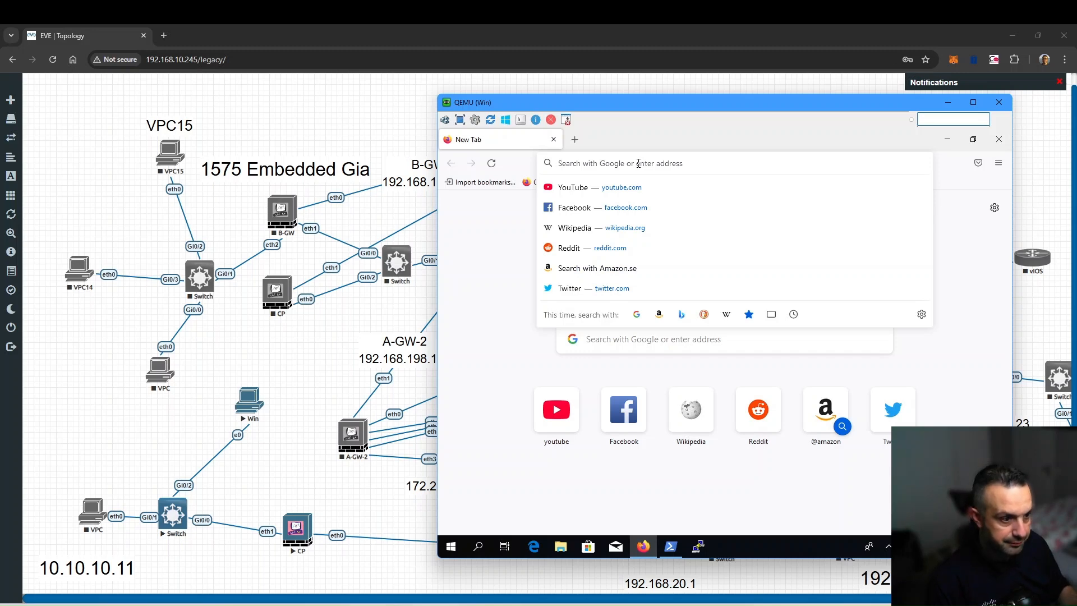
pyautogui.press('Down')
pyautogui.press('Down')
pyautogui.press('Down')
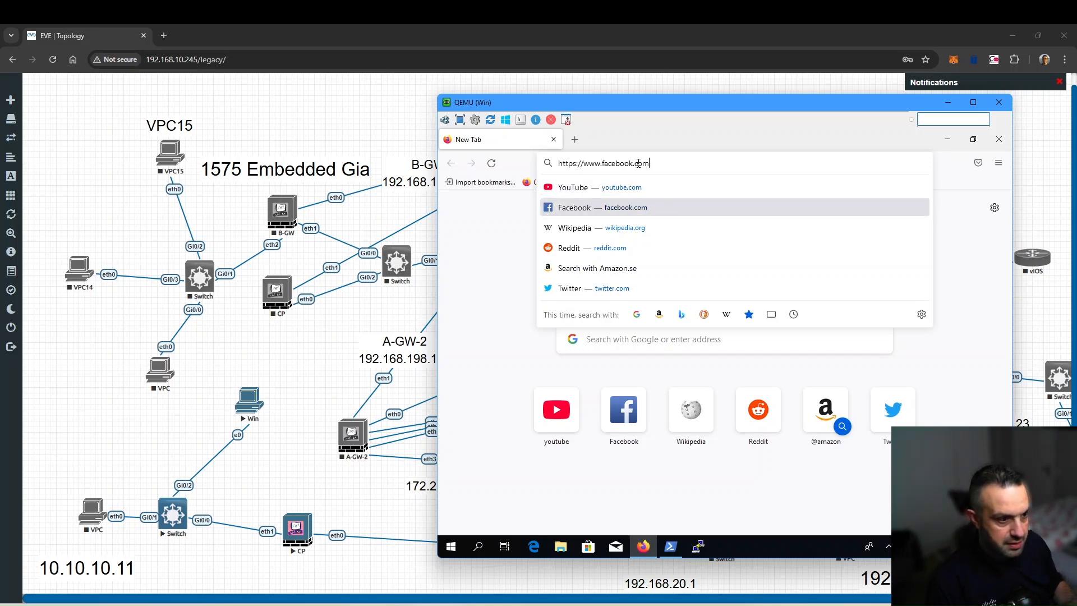
pyautogui.press('Return')
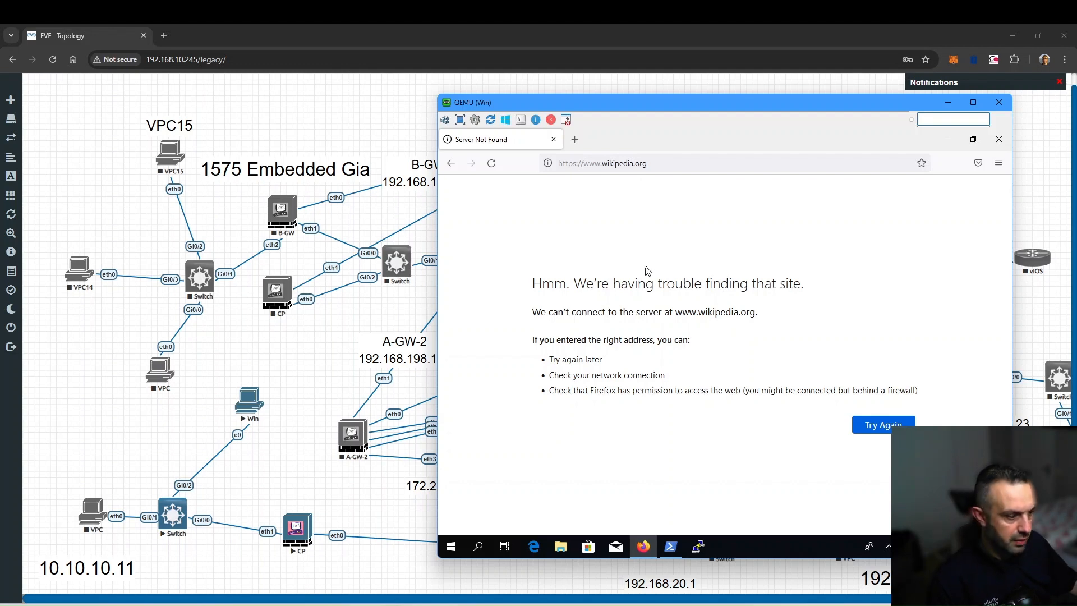
# - Back in PowerShell, recall the earlier command and rerun it with 8.8.8.8 as the argument
pyautogui.click(672, 553)
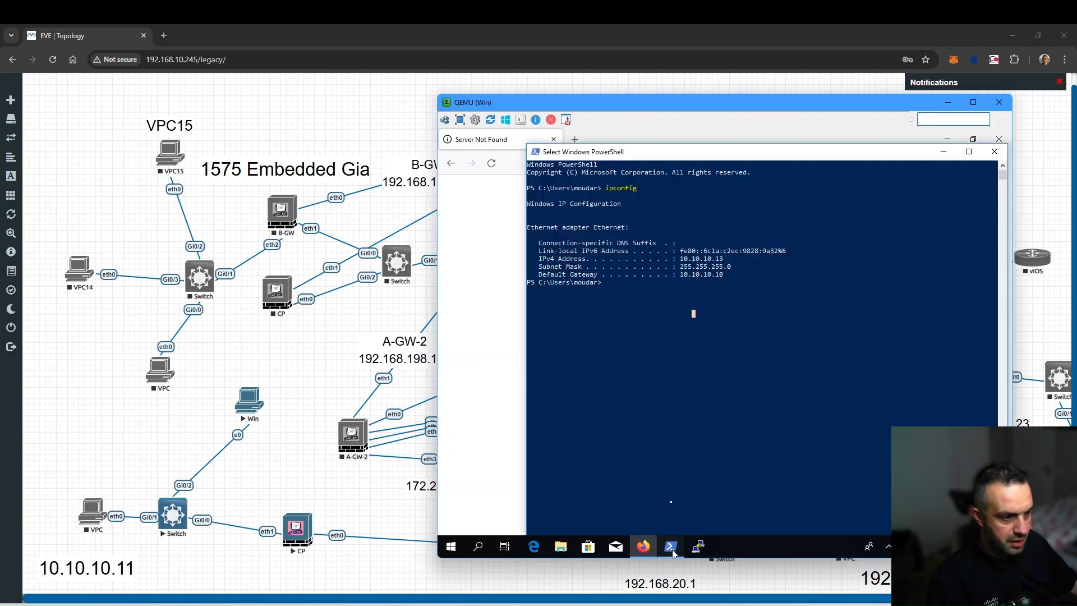
pyautogui.write('ping')
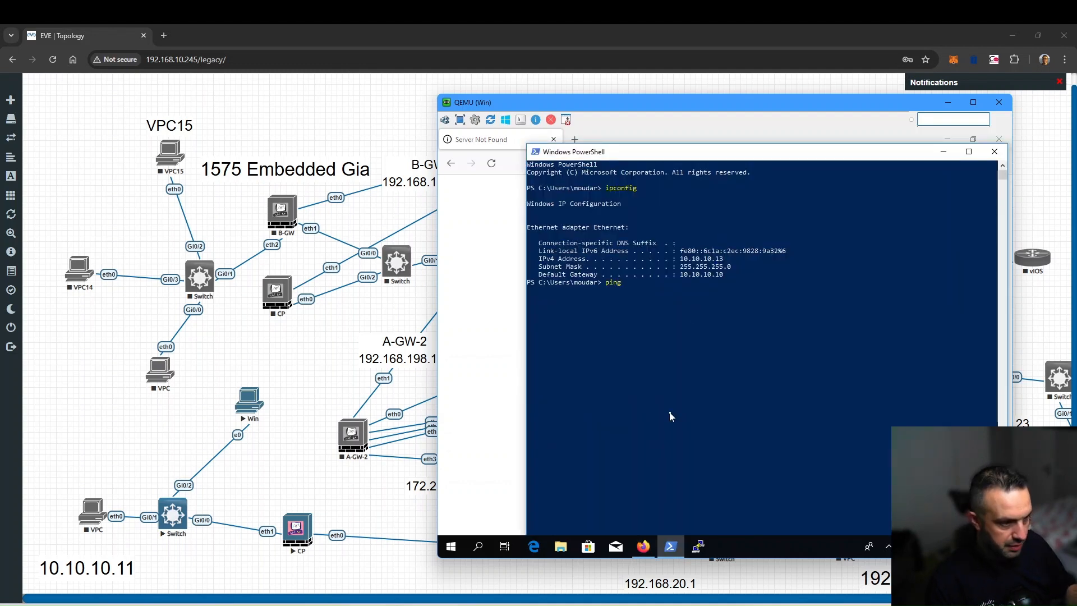
pyautogui.press('Up')
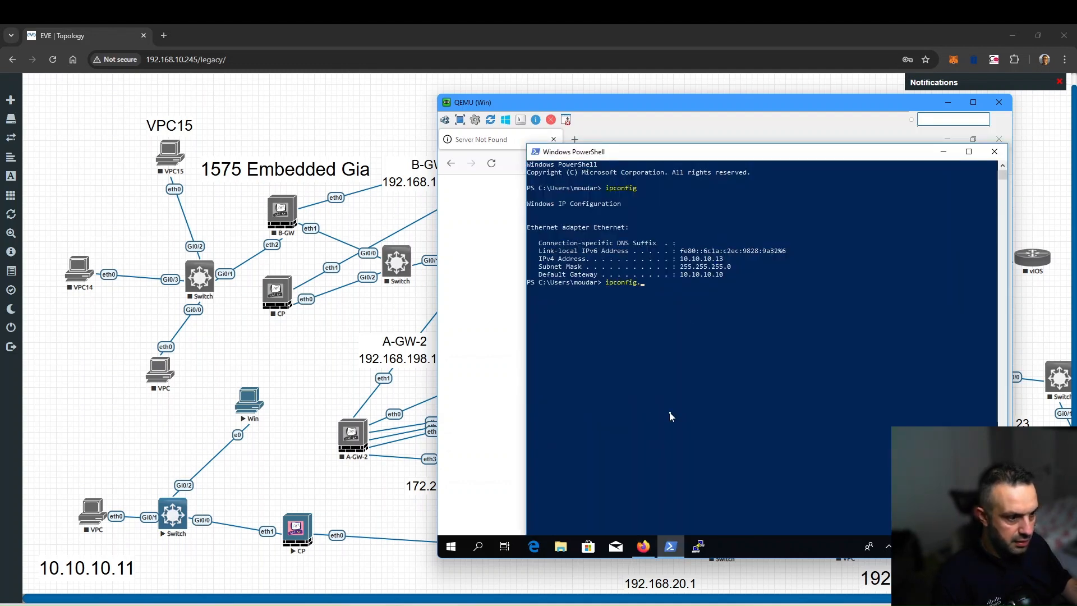
pyautogui.press('BackSpace')
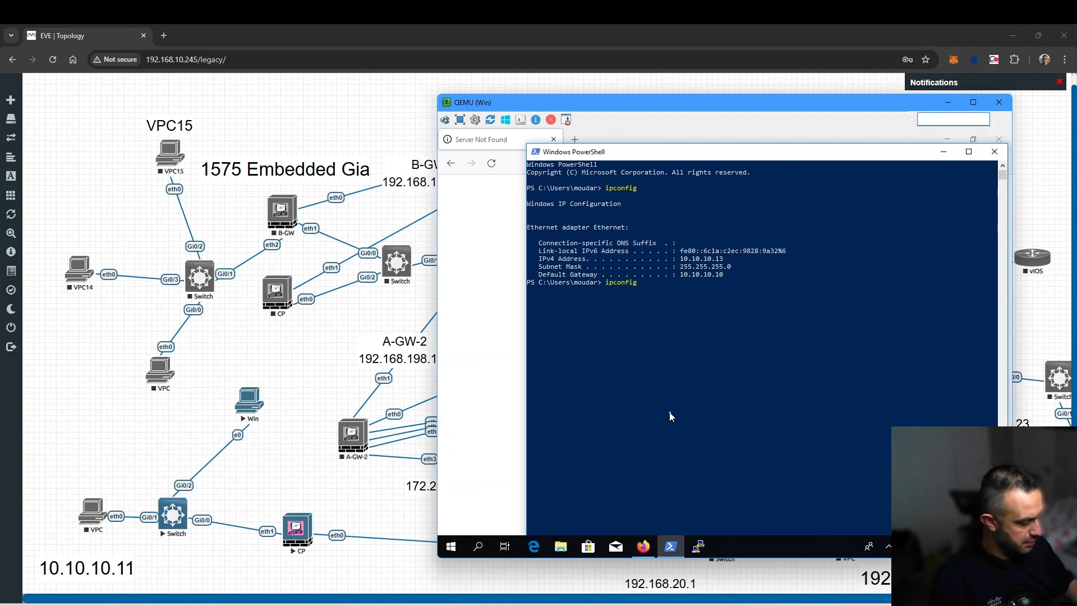
pyautogui.write('8.8.8.8')
pyautogui.press('Return')
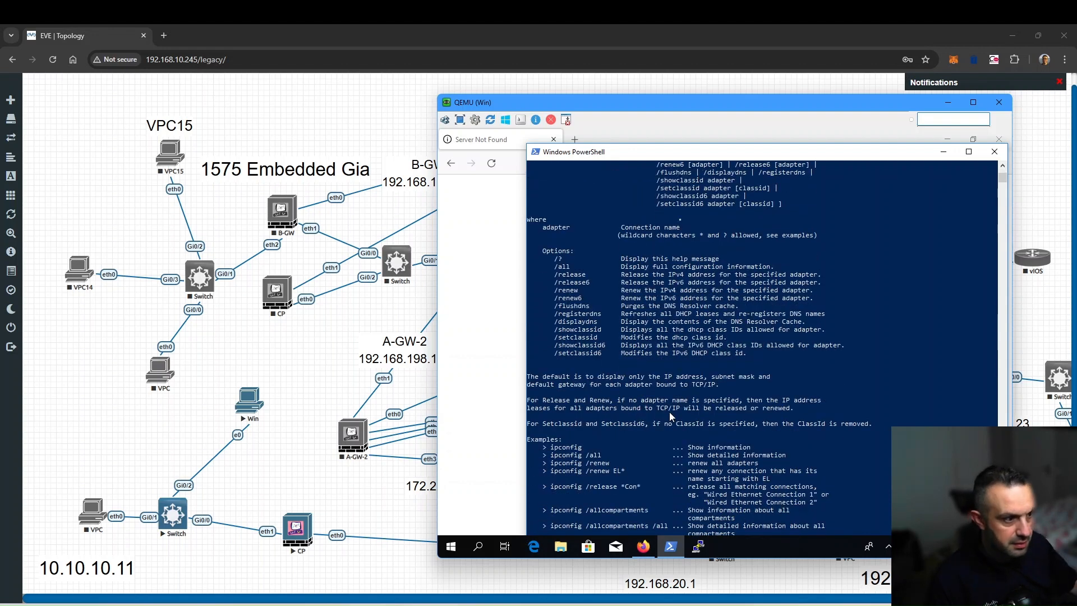
# - Enlarge the PowerShell window and ping 8.8.8.8, rerunning it once the trailing-dot typo is fixed
pyautogui.moveTo(676, 145); pyautogui.dragTo(660, 135)
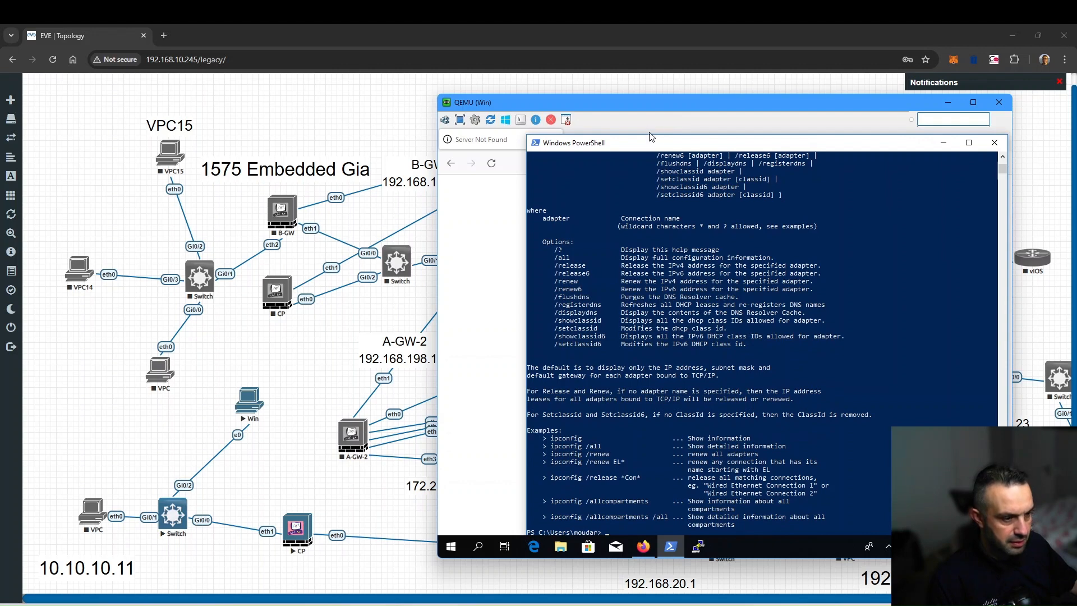
pyautogui.moveTo(650, 143); pyautogui.dragTo(625, 136)
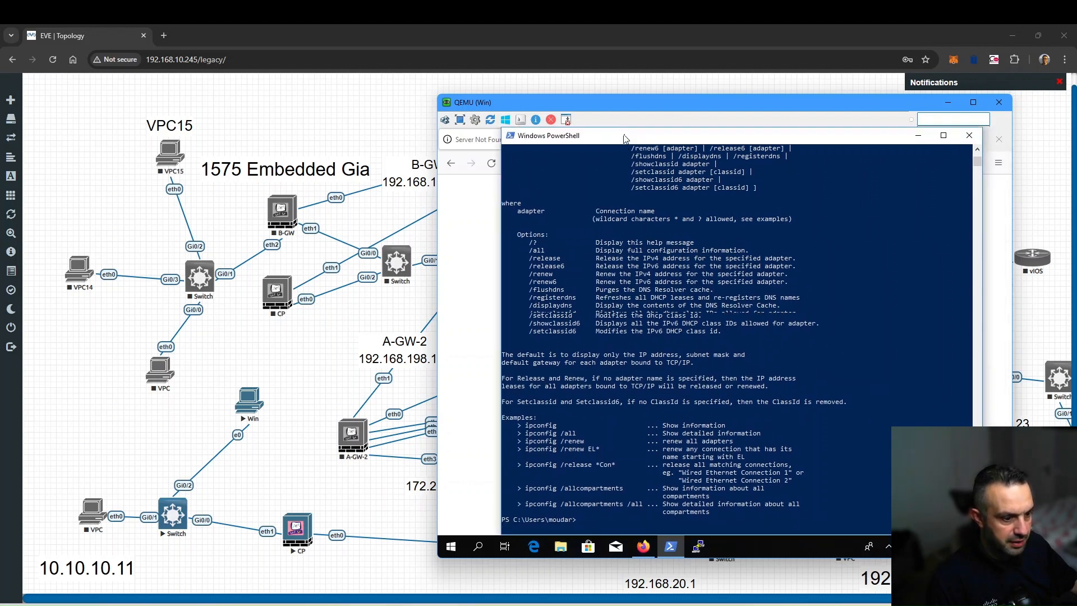
pyautogui.write('ping ')
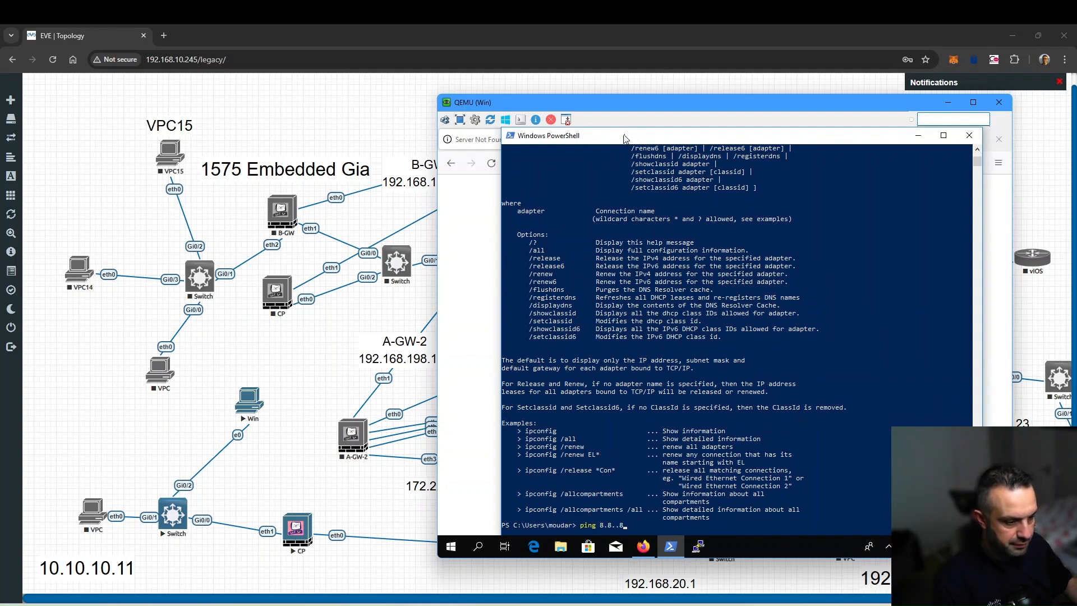
pyautogui.write('8.8.8.8')
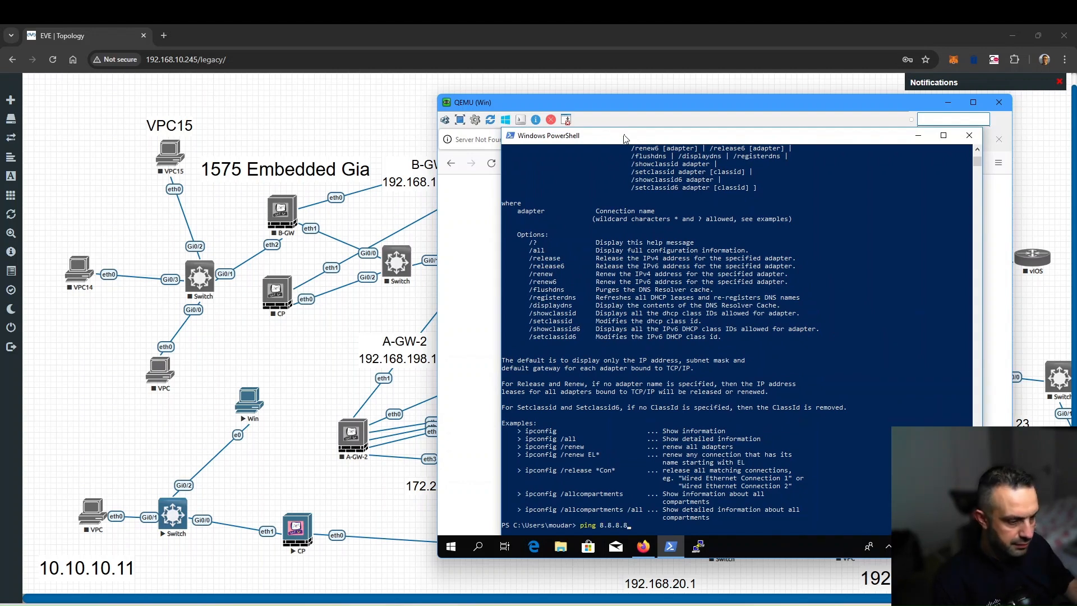
pyautogui.write('.')
pyautogui.press('Return')
pyautogui.press('Up')
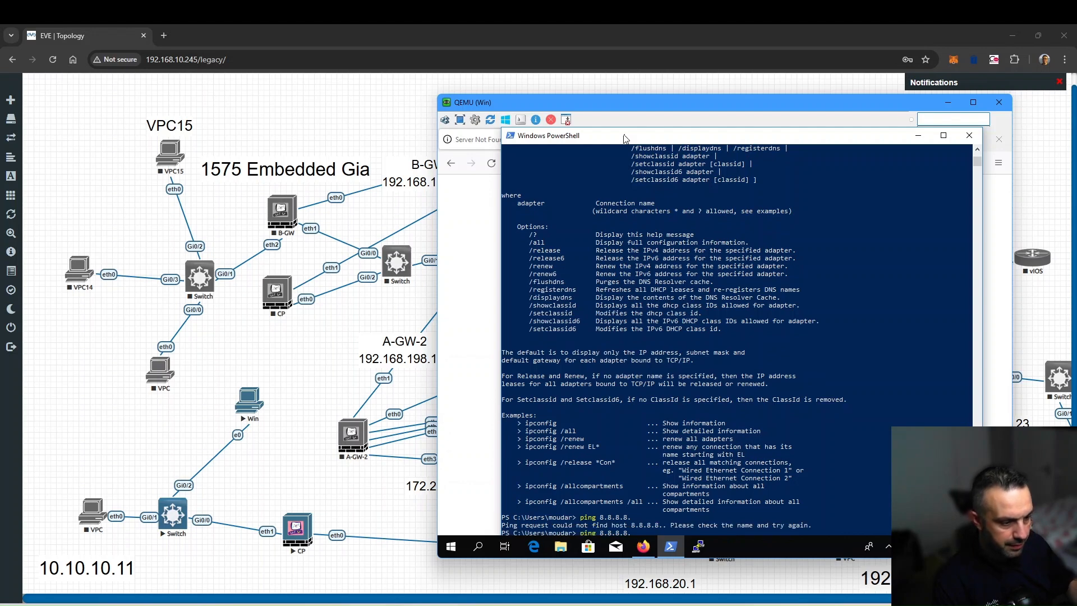
pyautogui.press('Return')
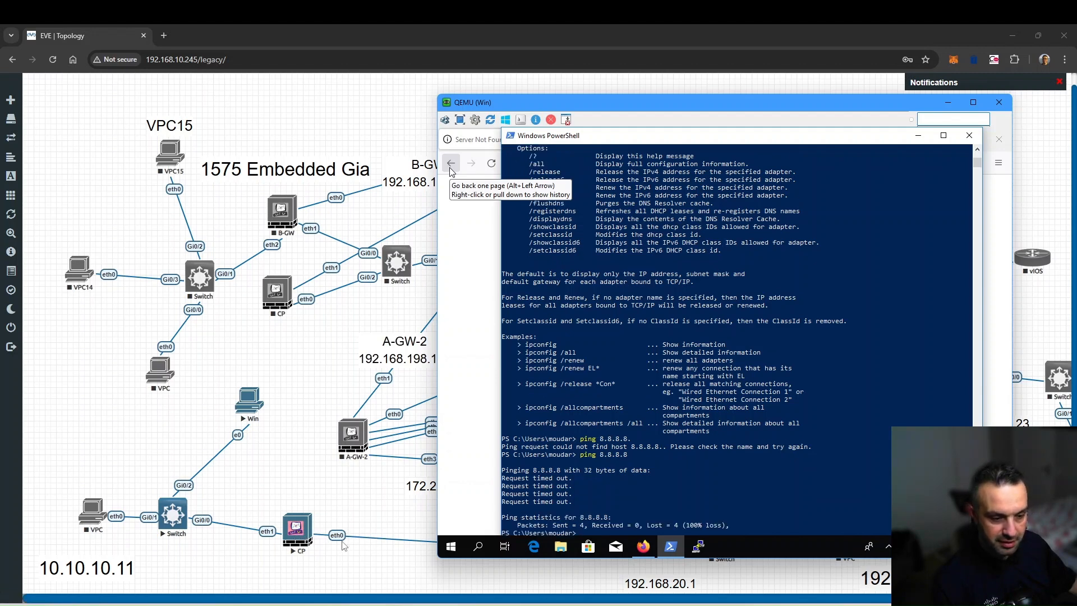
pyautogui.click(370, 512)
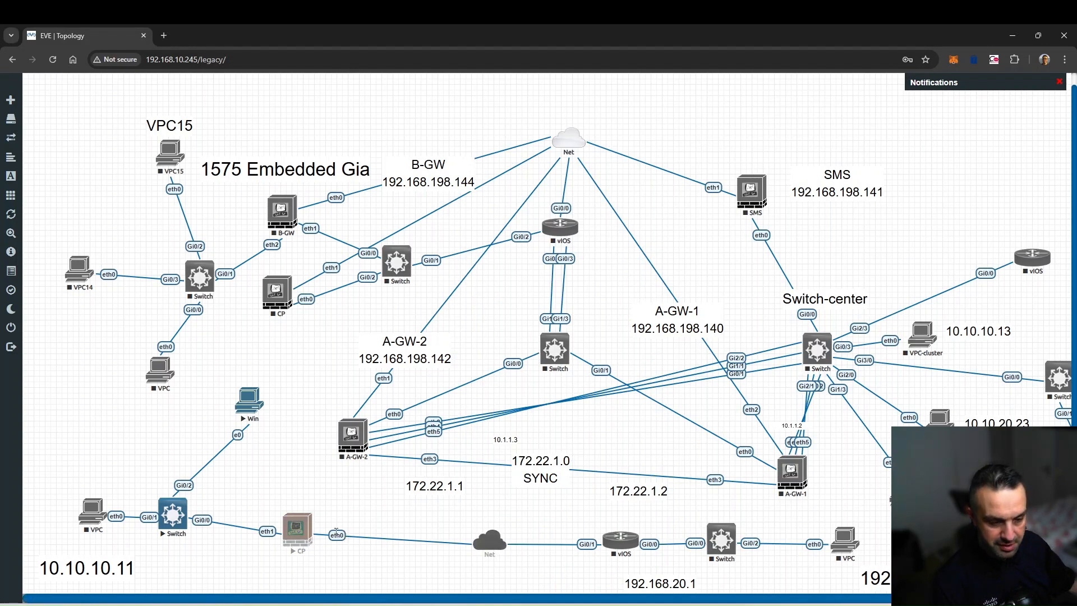
# - Capture an eth interface of the CP node and let wireshark_wrapper.bat open Wireshark
pyautogui.rightClick(295, 534)
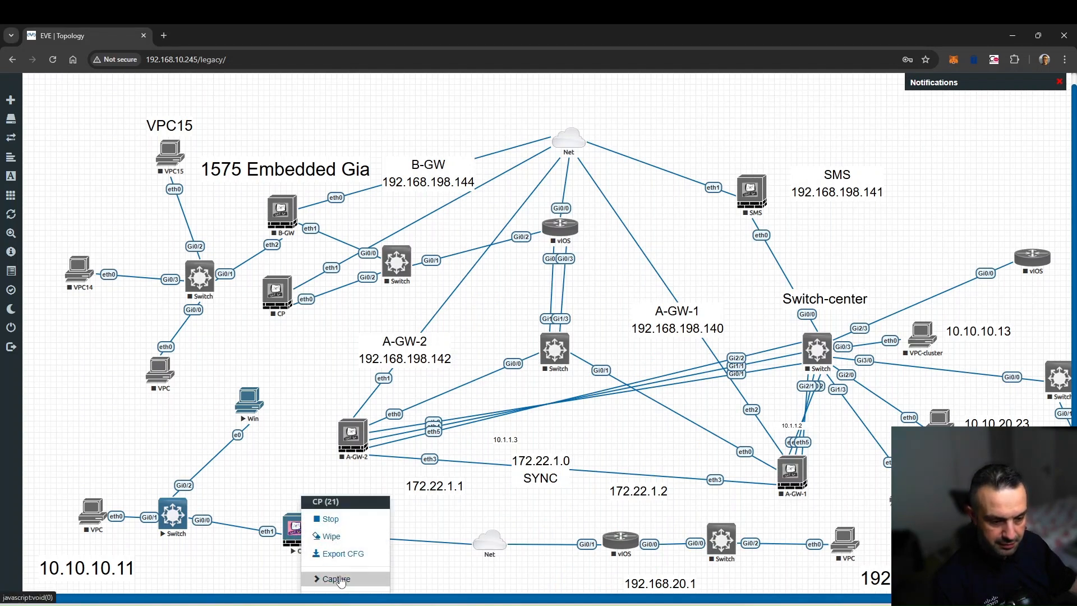
pyautogui.moveTo(332, 580)
pyautogui.click(410, 489)
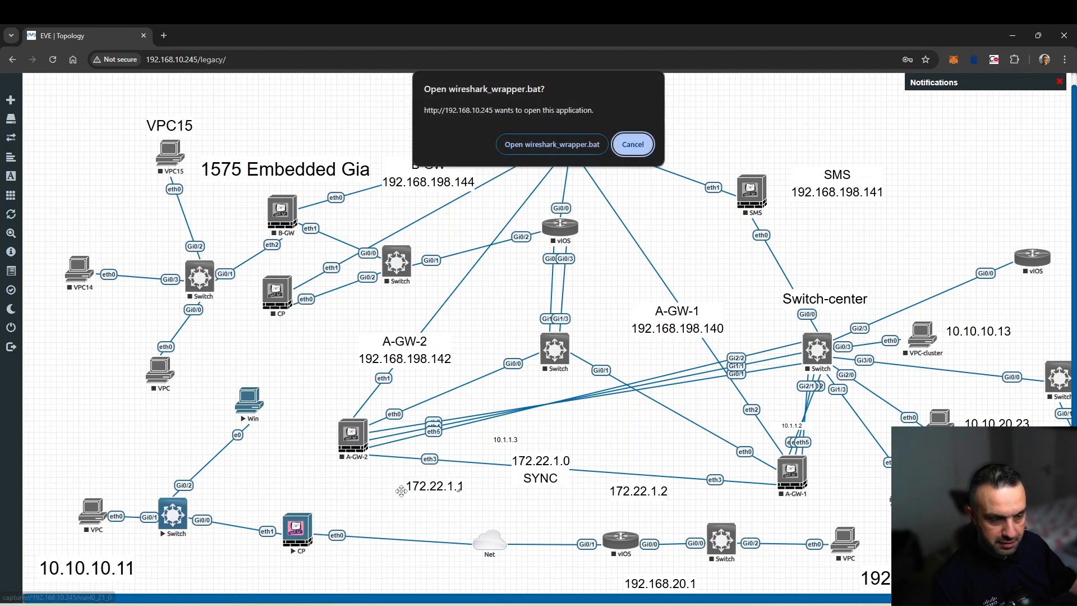
pyautogui.click(566, 152)
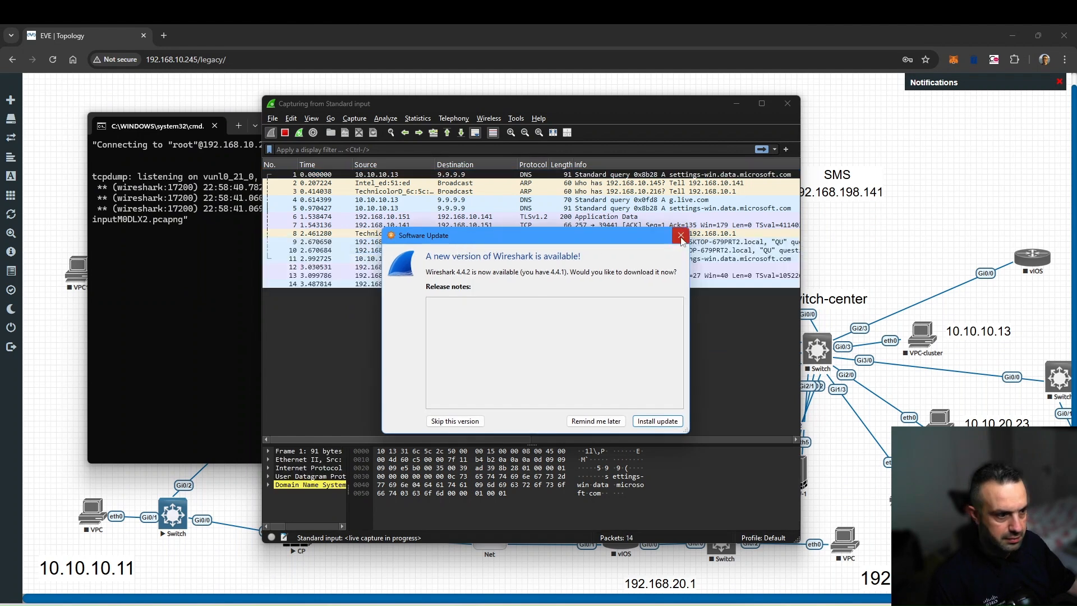
# - Dismiss the Wireshark update notice and apply the display filter ip.addr == 10.10.10.13
pyautogui.click(680, 235)
pyautogui.click(321, 149)
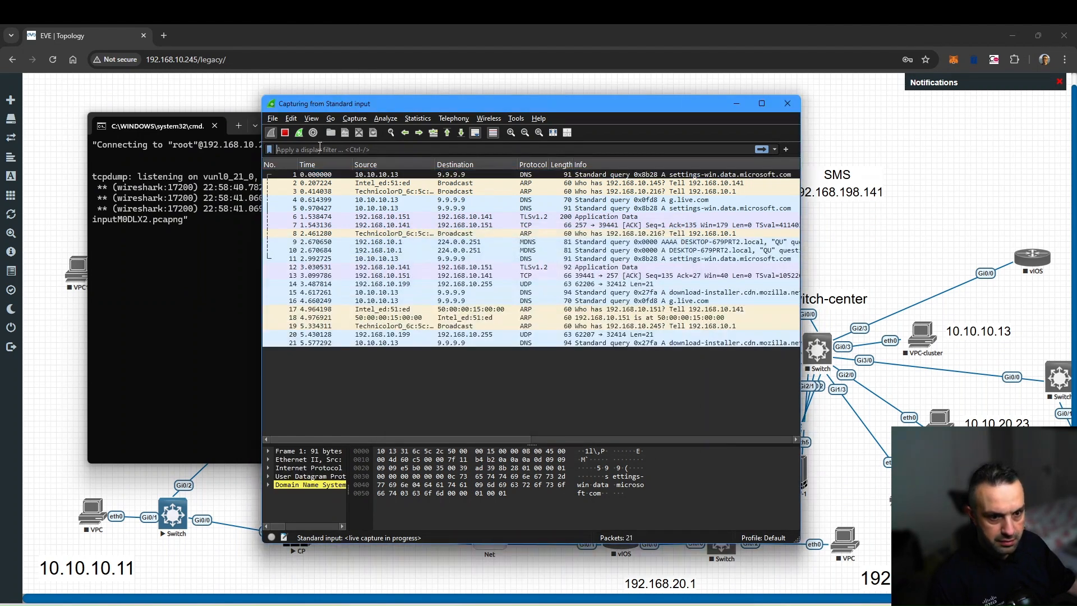
pyautogui.write('ip.a')
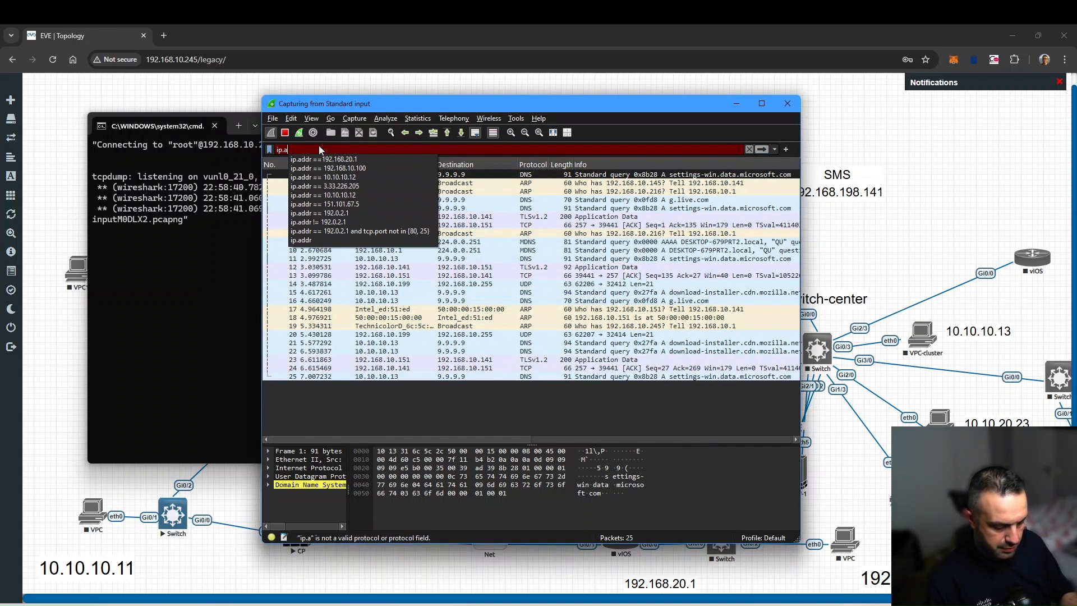
pyautogui.write('ddr')
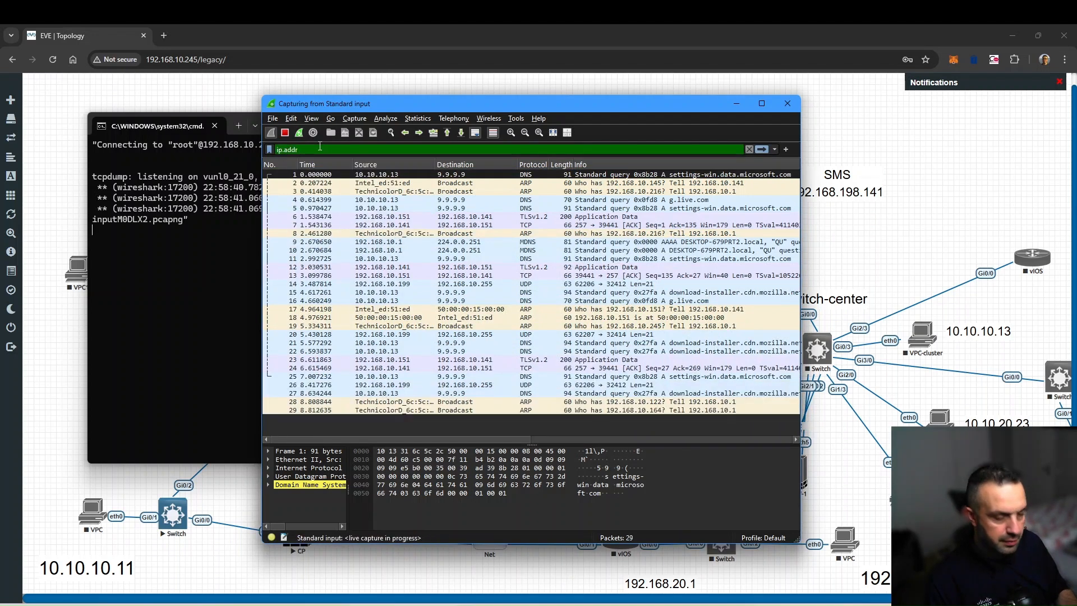
pyautogui.write(' == ..')
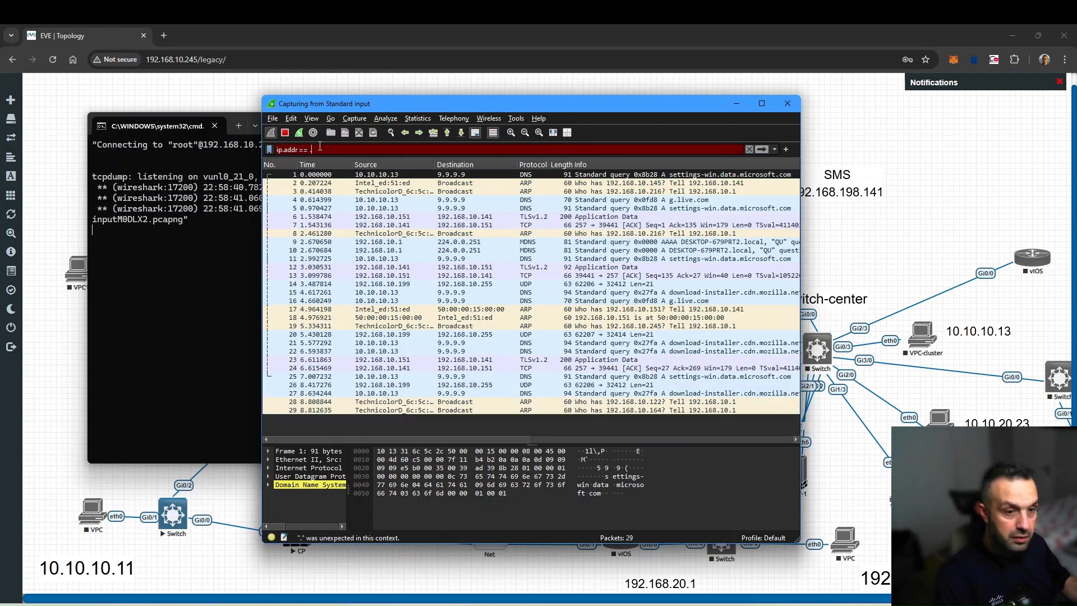
pyautogui.press('BackSpace')
pyautogui.press('BackSpace')
pyautogui.write('1')
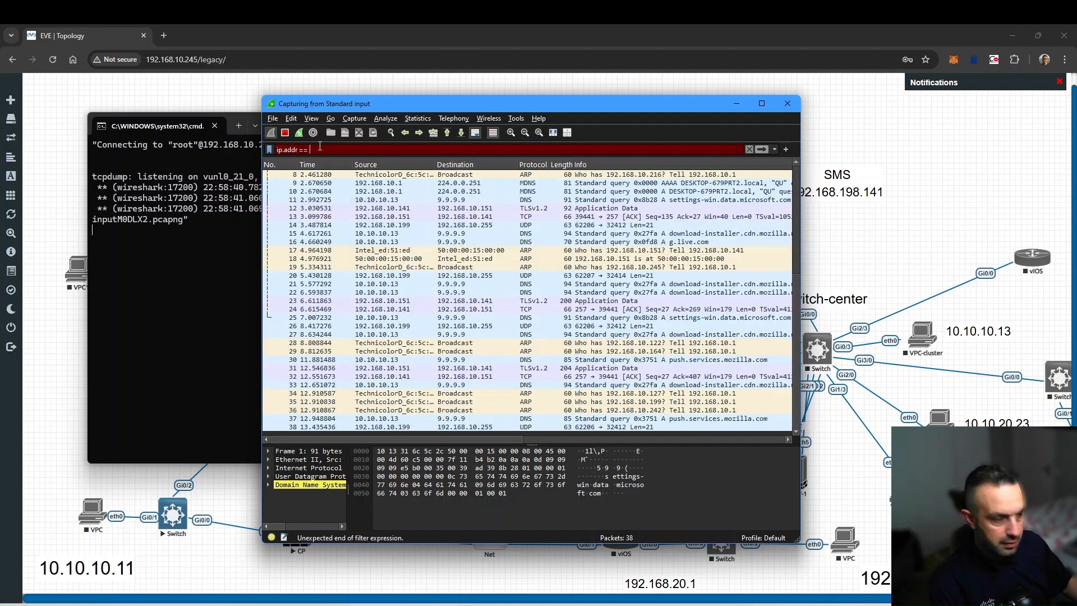
pyautogui.write('0.10.10.13')
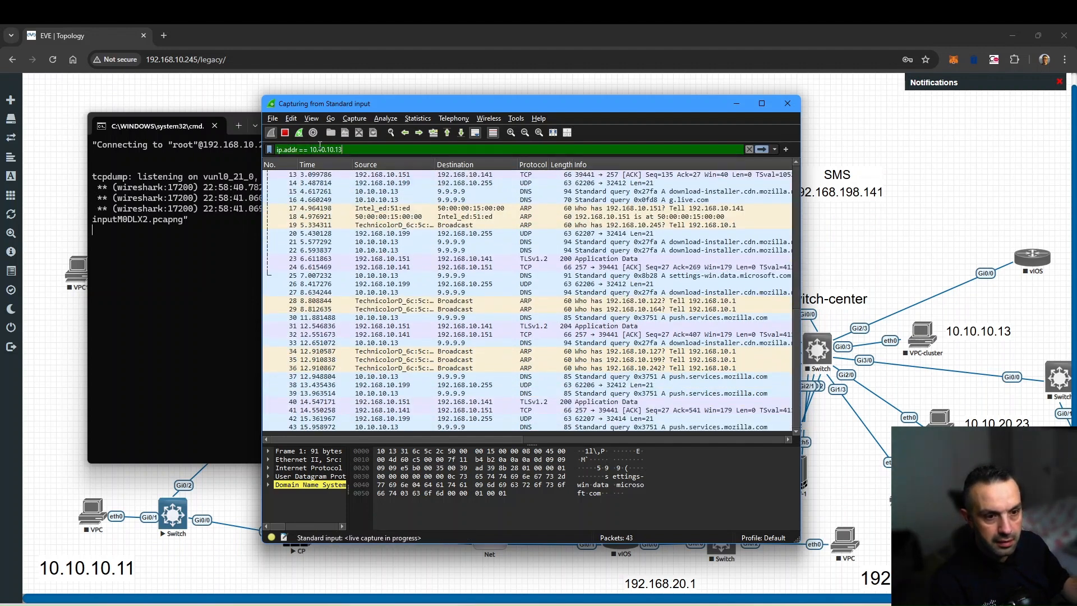
pyautogui.press('Return')
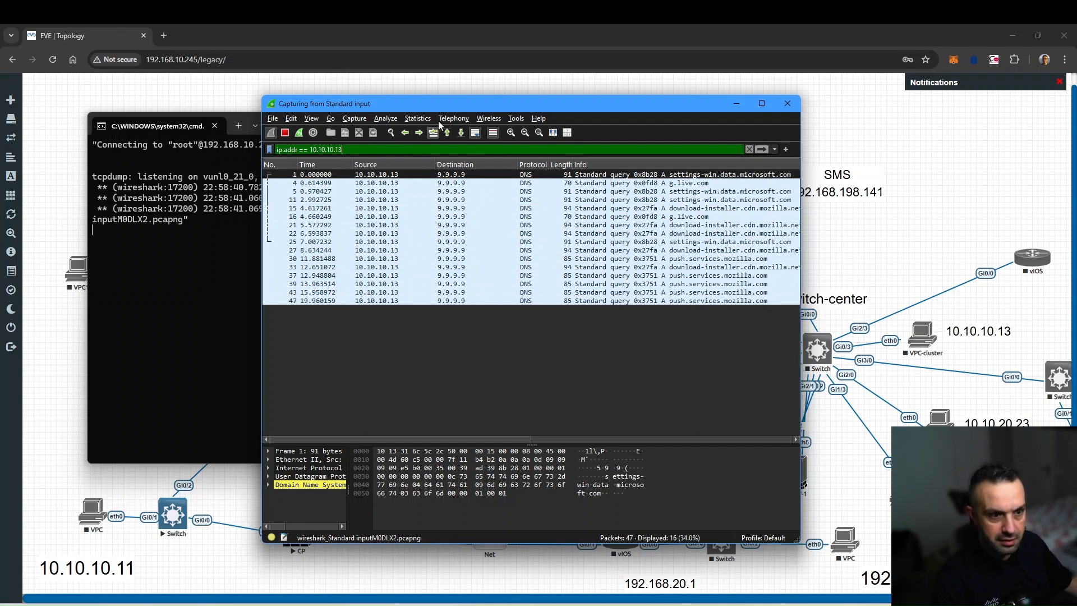
pyautogui.moveTo(480, 103); pyautogui.dragTo(807, 112)
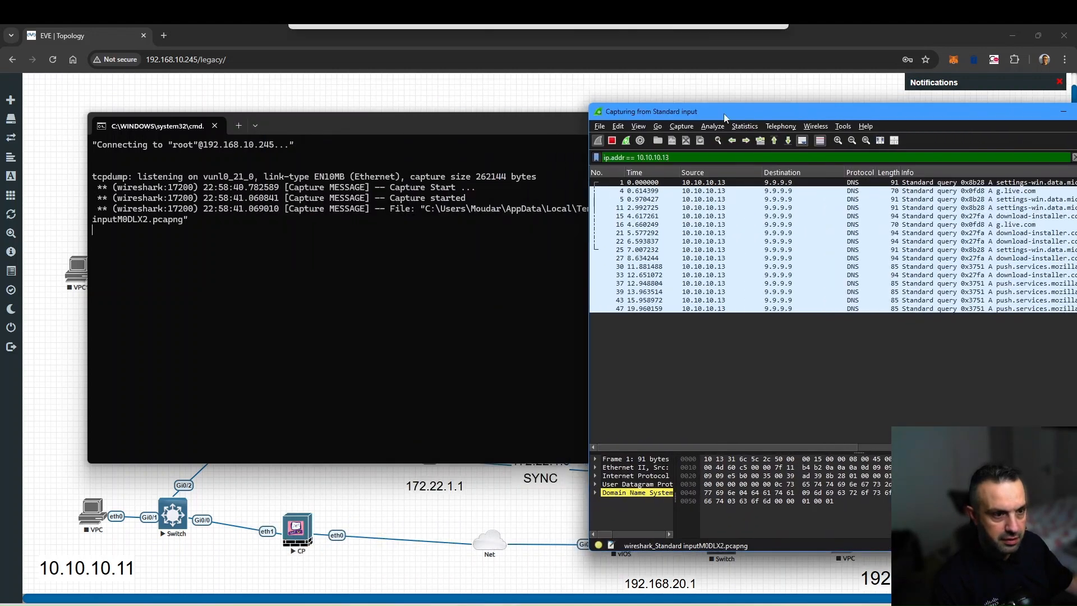
# - Minimise the capture console window and switch to SmartConsole's Access Control policy view
pyautogui.click(518, 126)
pyautogui.click(647, 124)
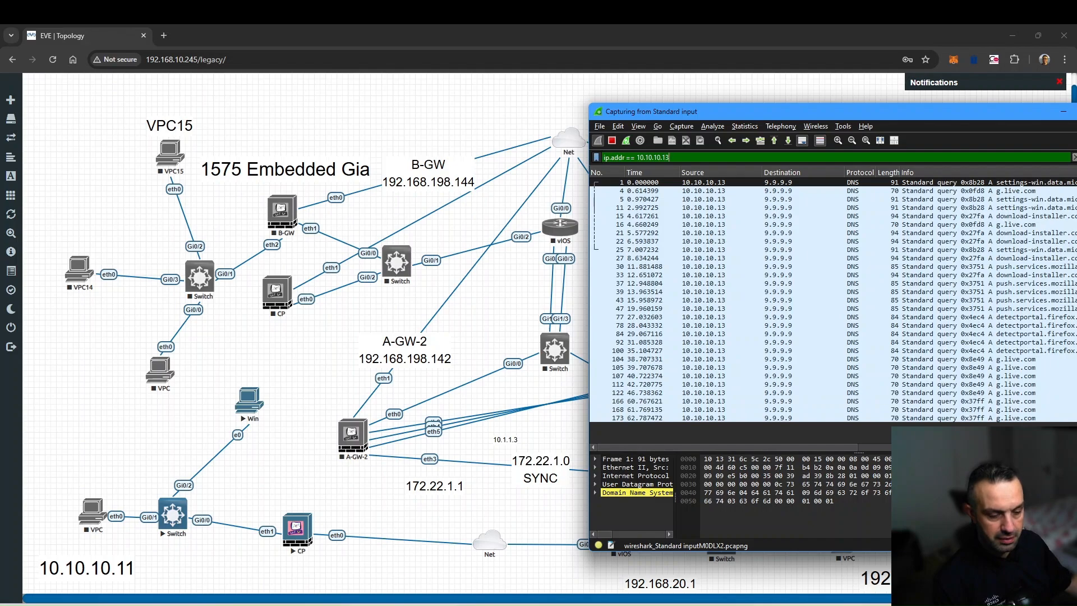
pyautogui.click(416, 605)
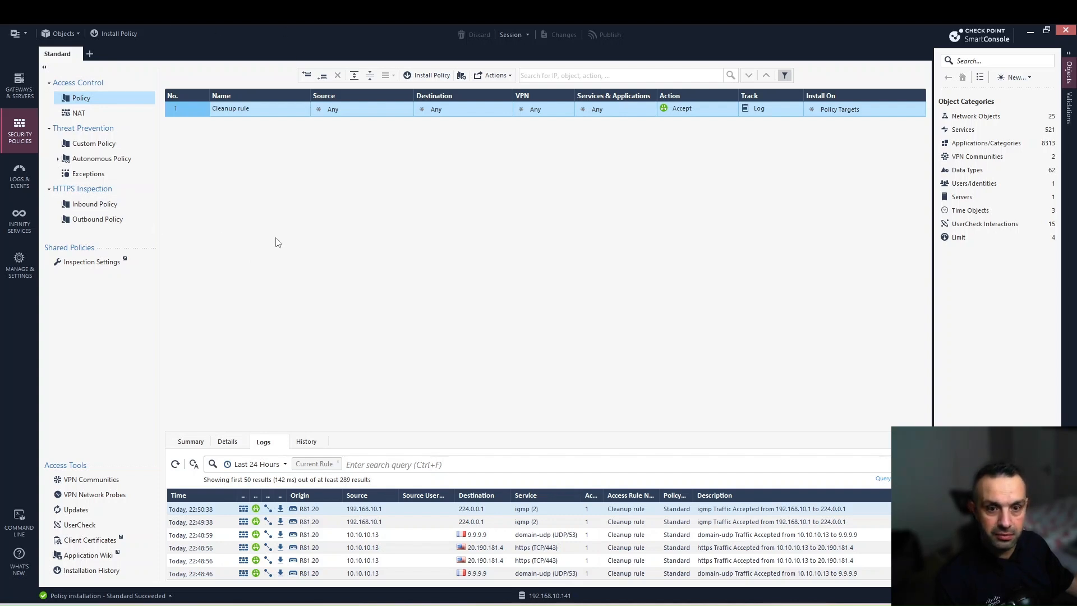
# - Inspect the R81.20 gateway's NAT page under Gateways & Servers and close it unchanged
pyautogui.click(20, 87)
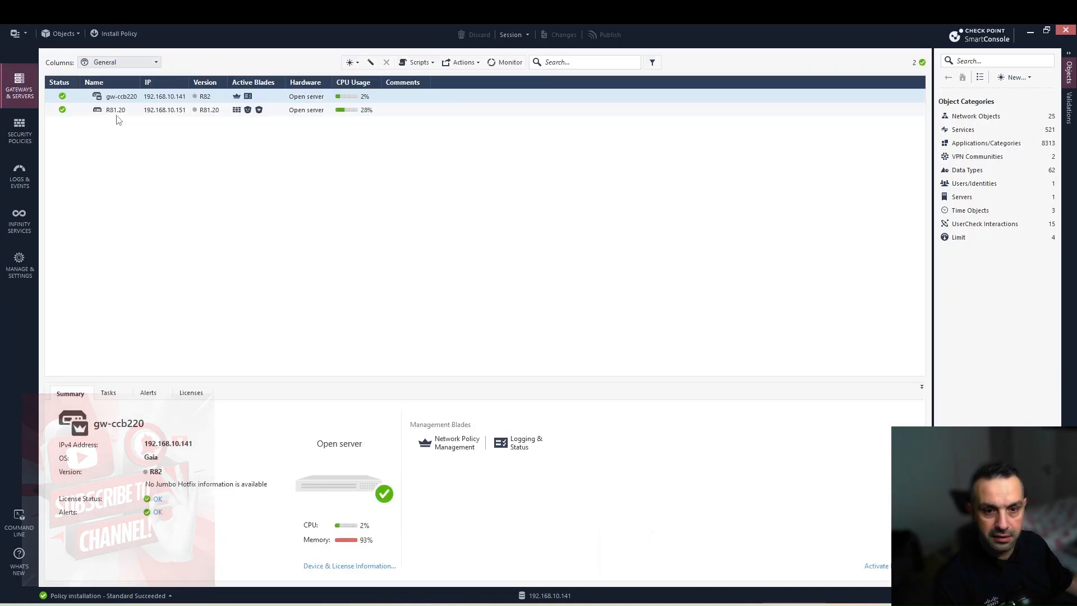
pyautogui.click(125, 109)
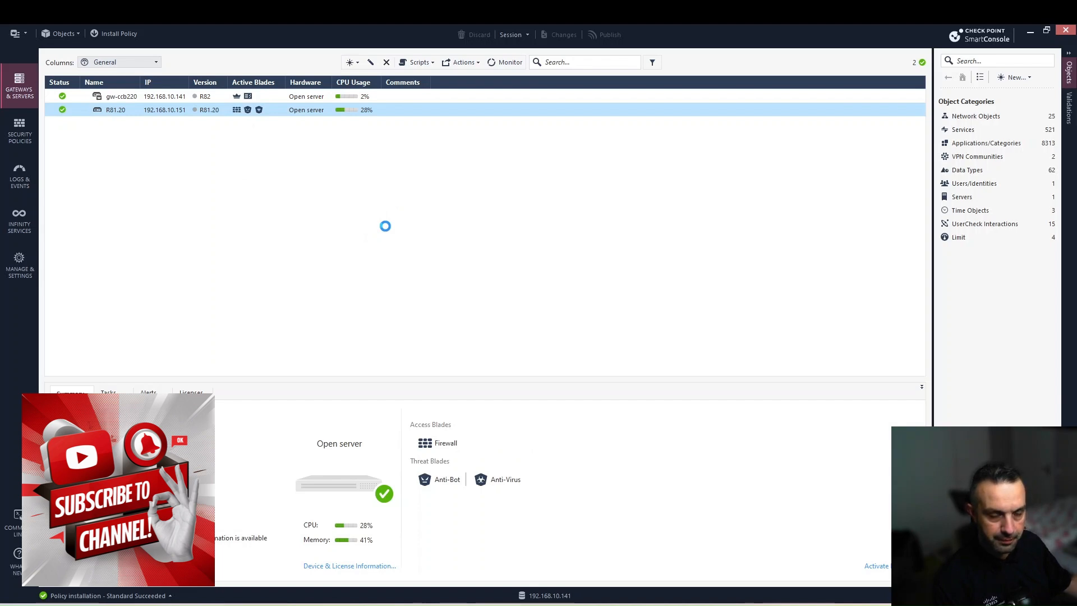
pyautogui.click(352, 159)
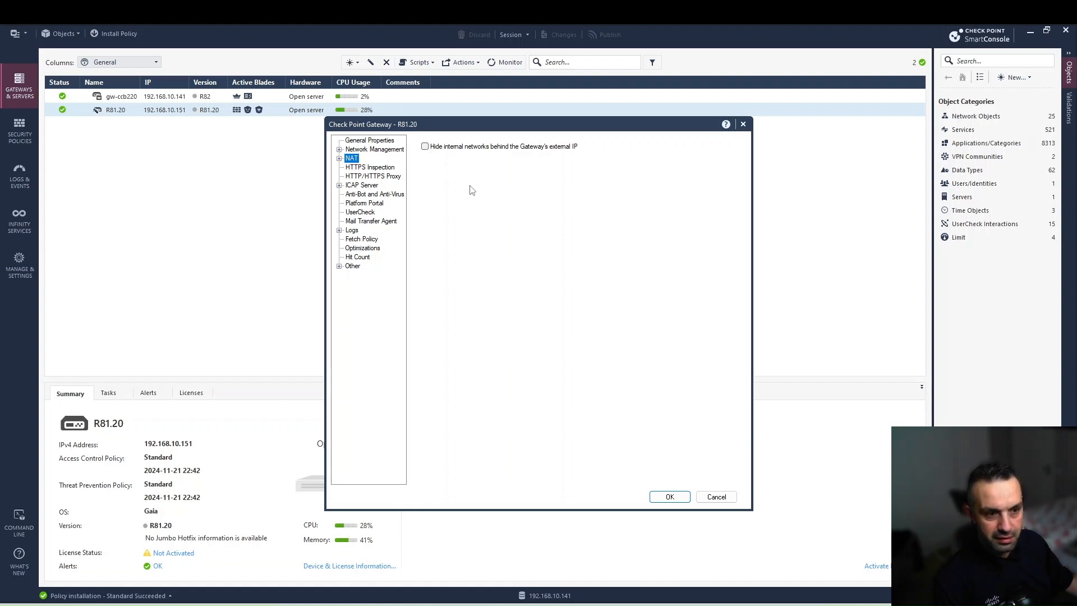
pyautogui.click(743, 124)
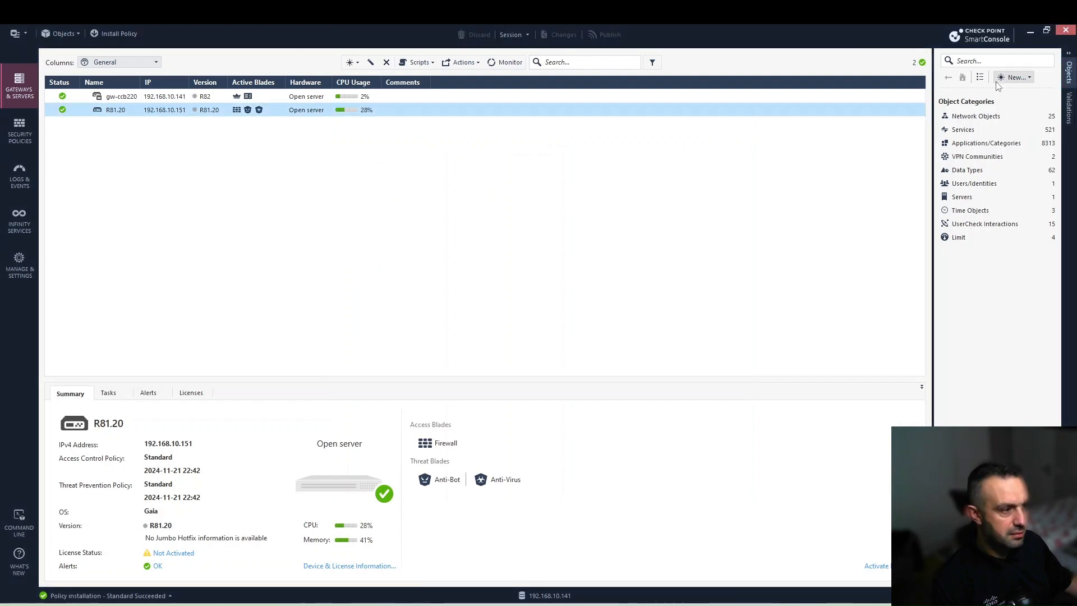
pyautogui.click(1012, 78)
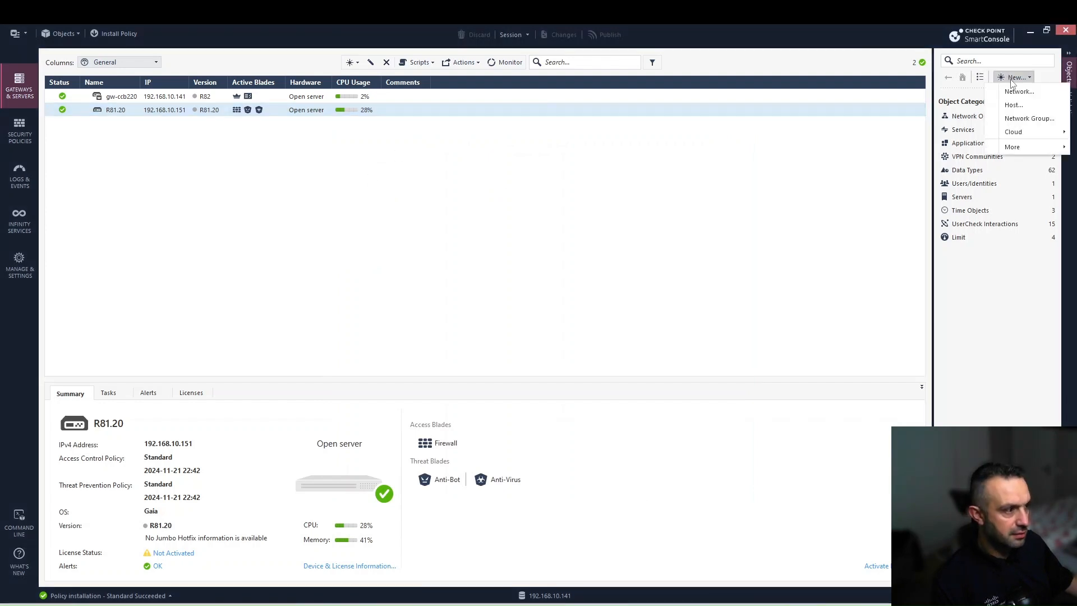
# - Create a new host named 'Windows machine' with IPv4 address 10.10.10.13
pyautogui.click(1013, 104)
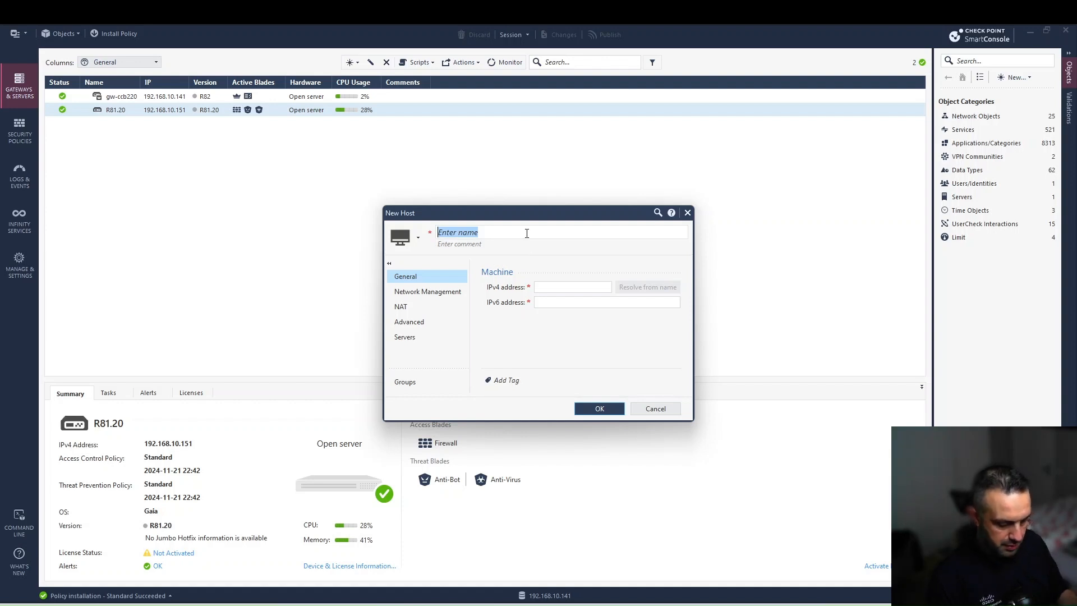
pyautogui.write('Windows')
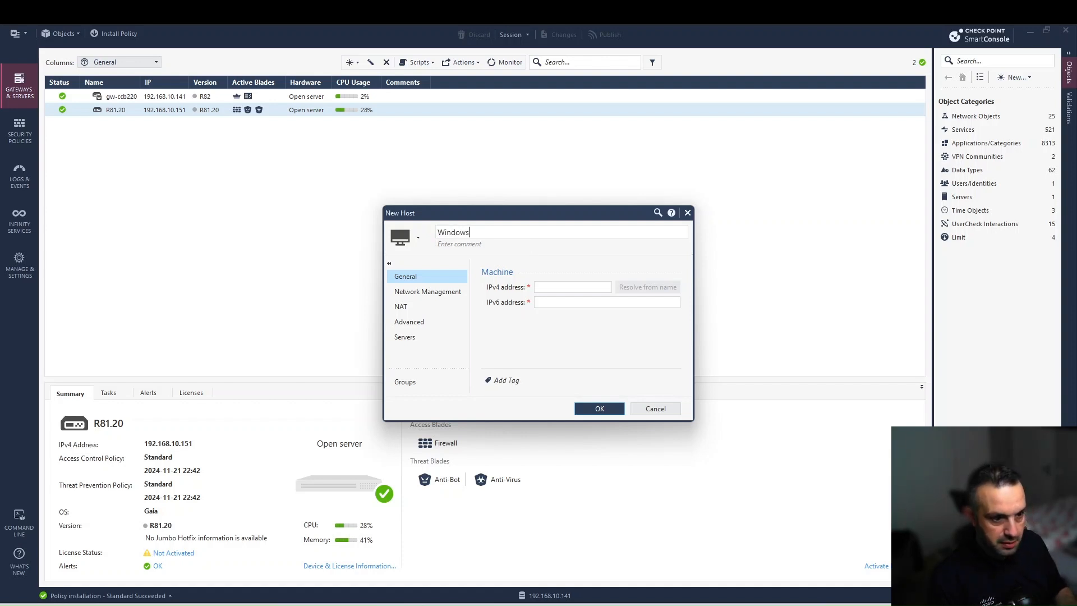
pyautogui.write(' machi')
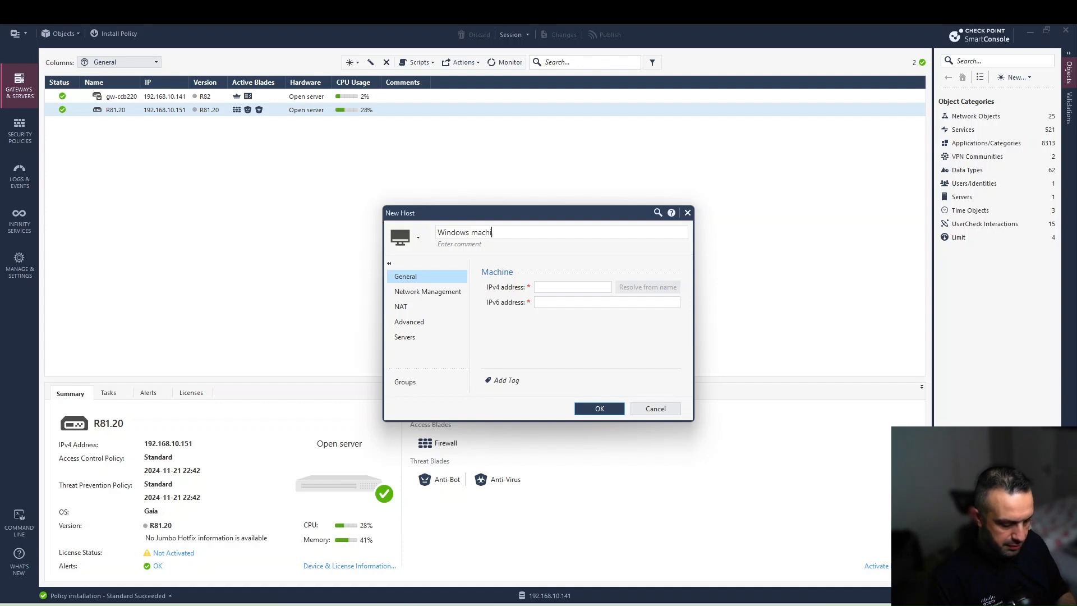
pyautogui.write('ne')
pyautogui.click(561, 286)
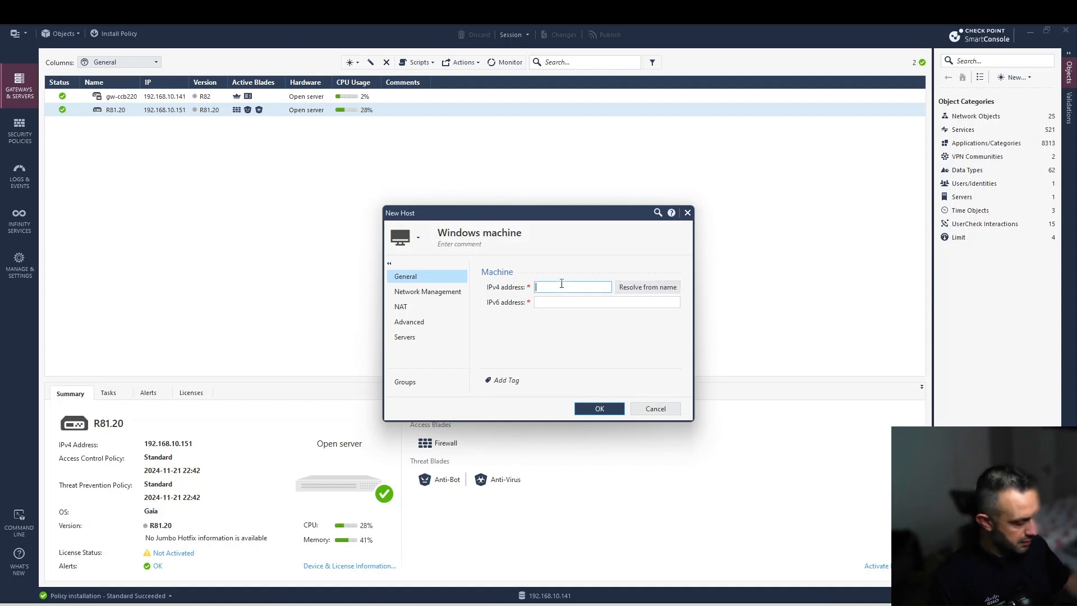
pyautogui.write('10.10.10.13')
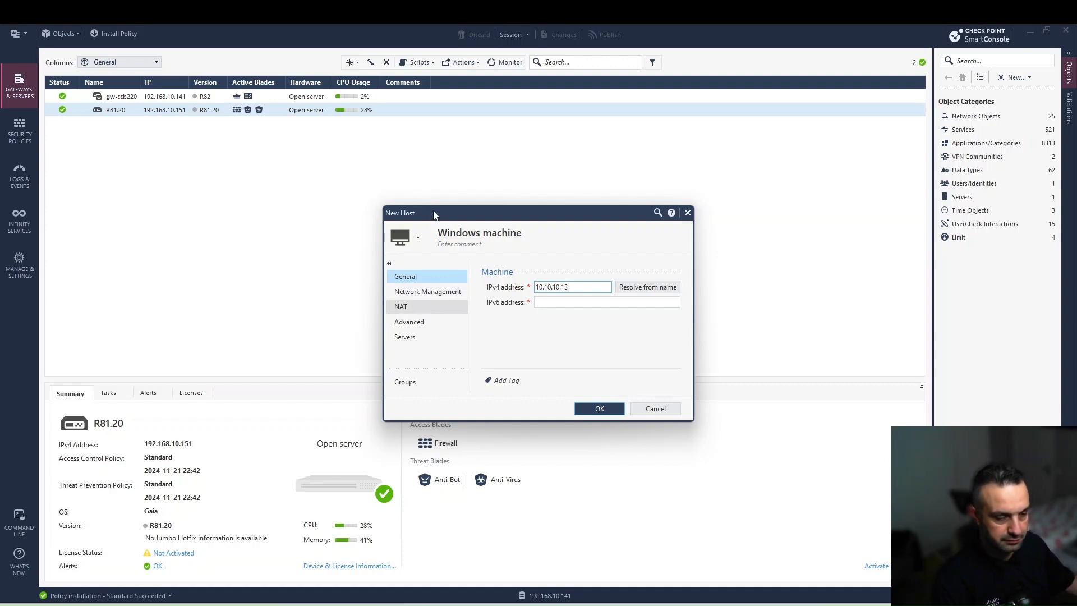
# - Enable automatic address translation for the host, hiding it behind a specific IP address
pyautogui.click(410, 306)
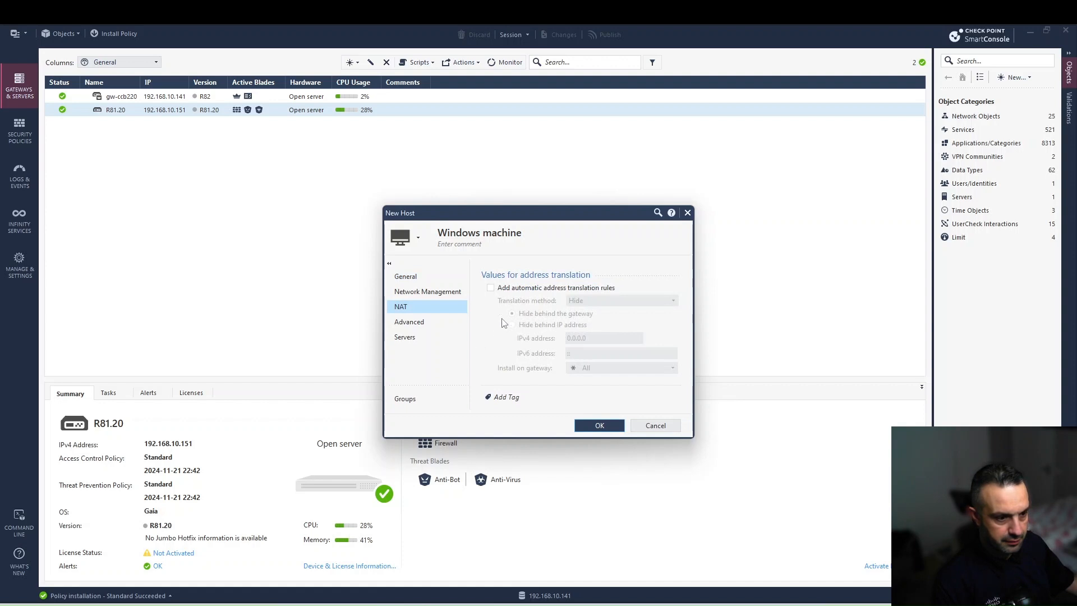
pyautogui.click(490, 289)
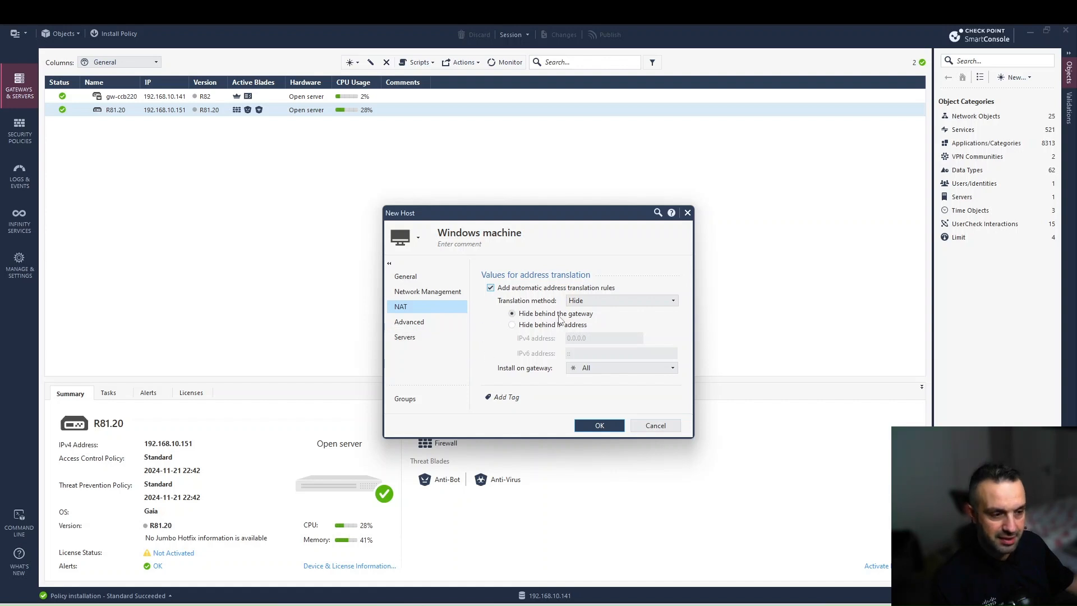
pyautogui.click(512, 326)
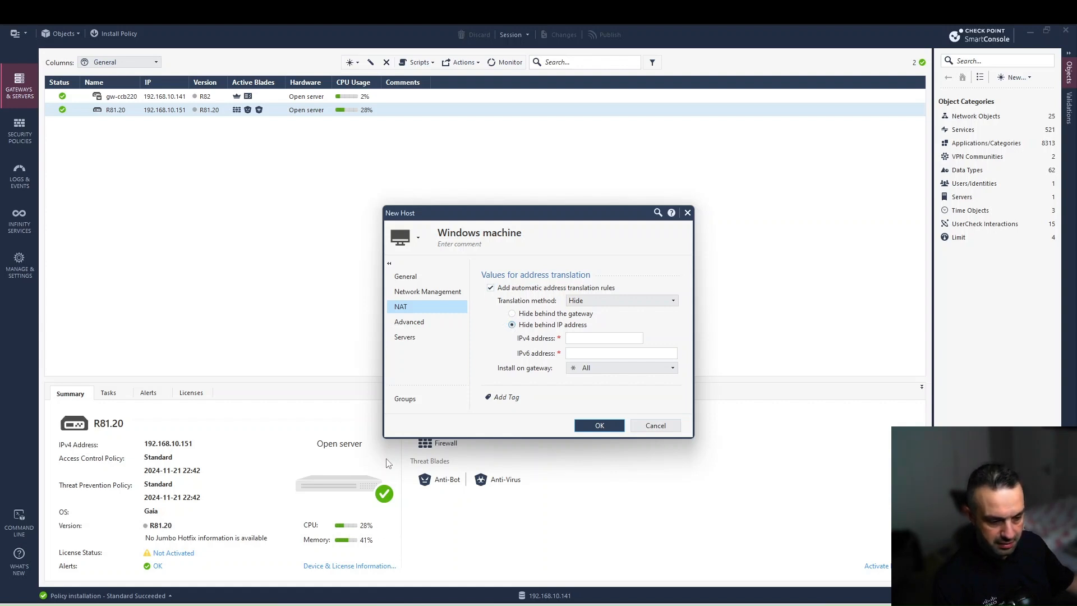
# - Open a terminal console to the CP gateway node and log in
pyautogui.hotkey('alt', 'Tab')
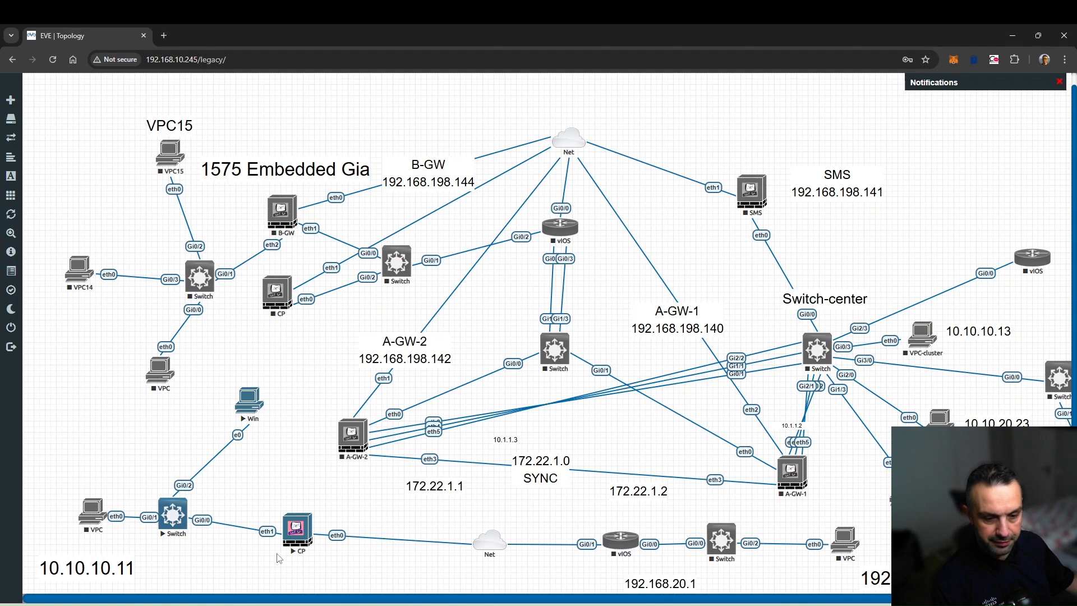
pyautogui.click(296, 532)
pyautogui.click(523, 141)
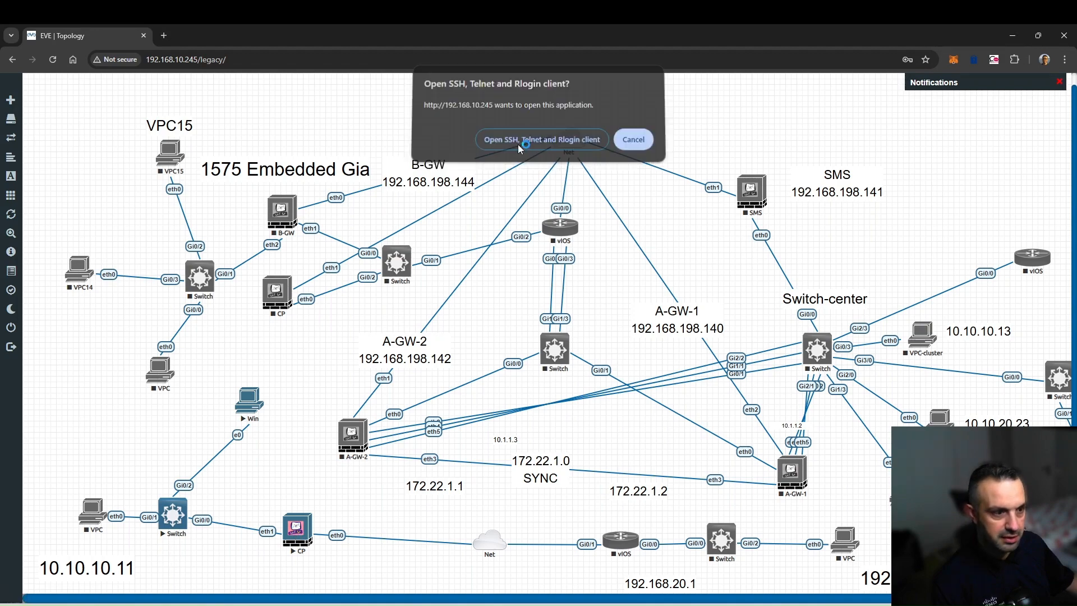
pyautogui.moveTo(222, 53); pyautogui.dragTo(250, 87)
pyautogui.write('admin')
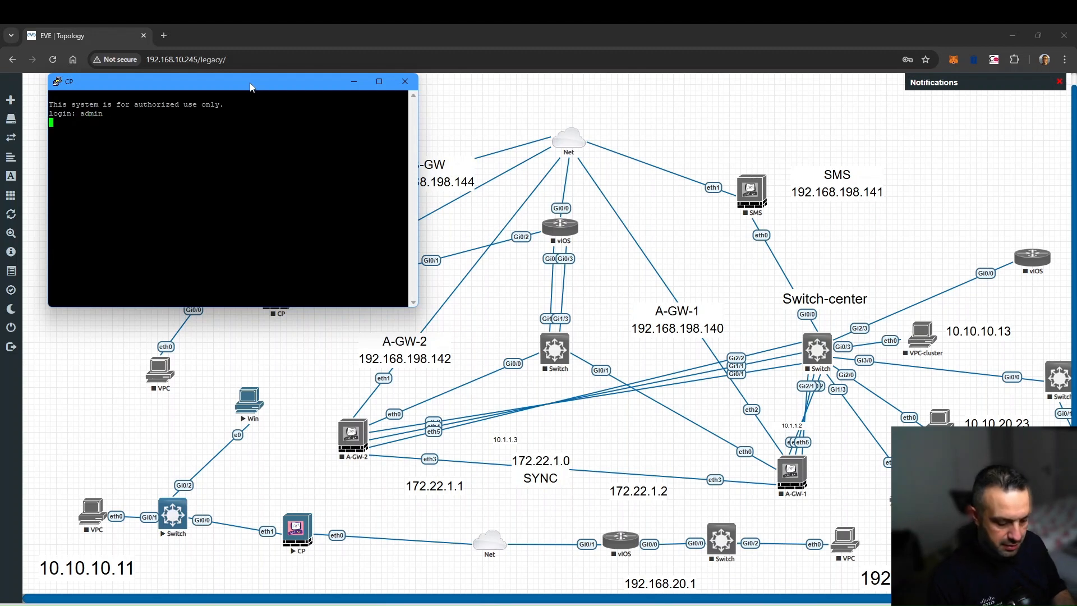
pyautogui.press('Return')
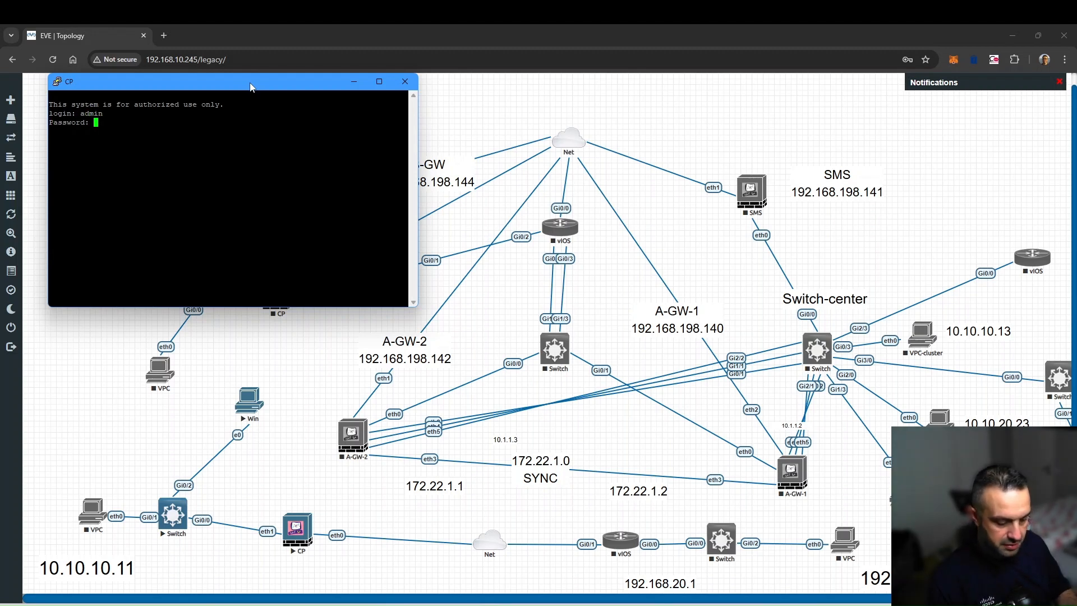
pyautogui.press('Return')
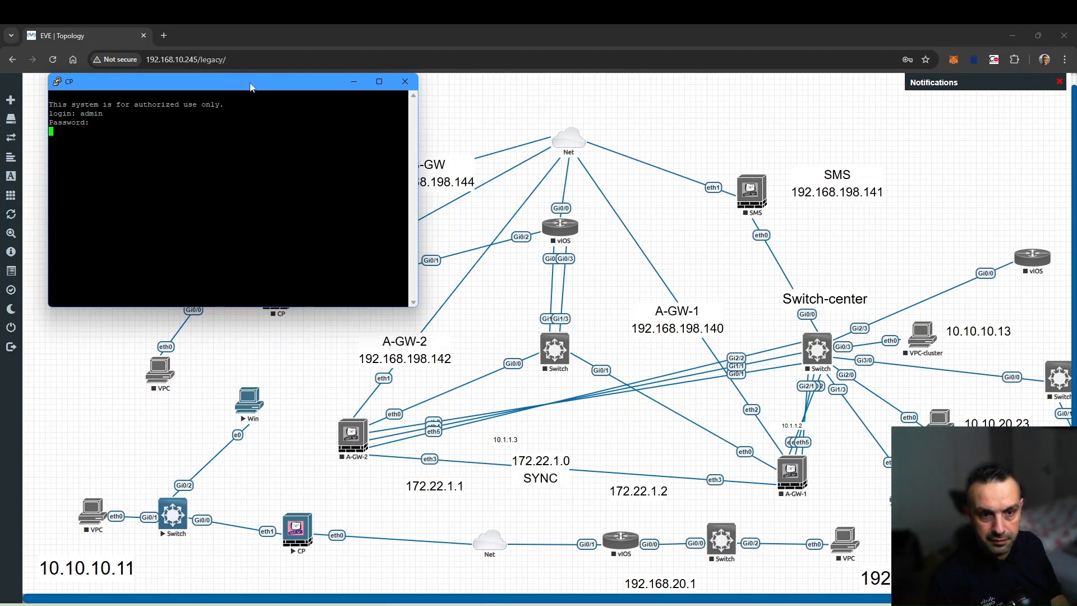
pyautogui.write('admin')
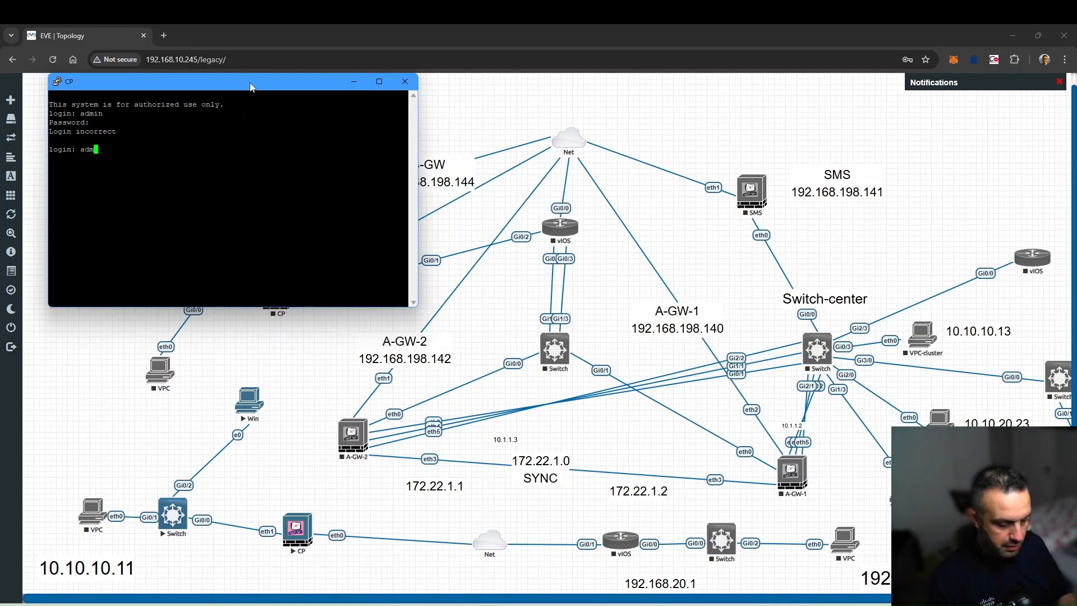
pyautogui.press('Return')
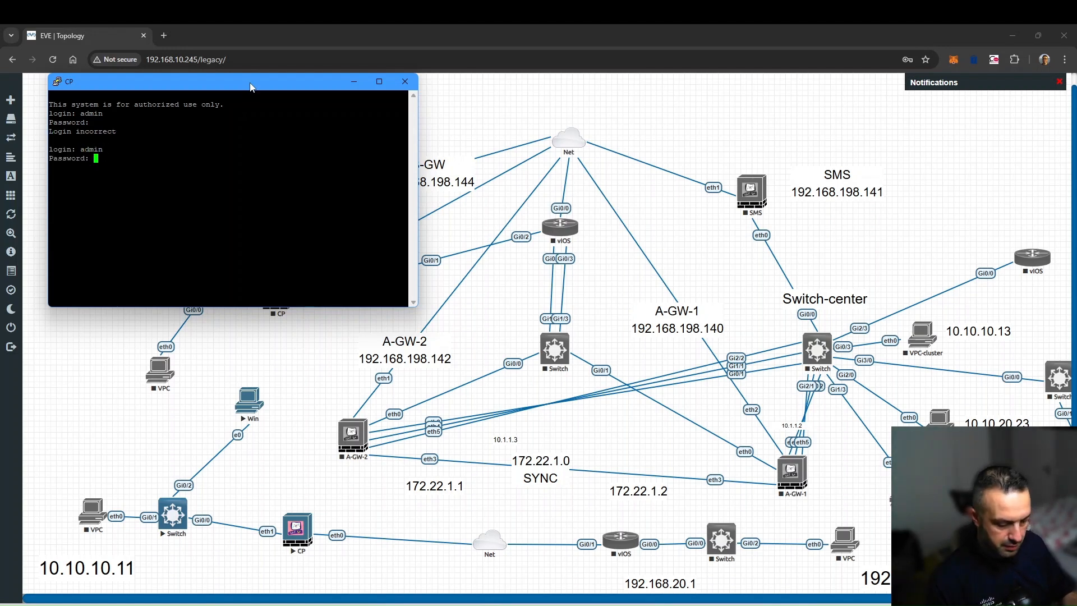
pyautogui.press('Return')
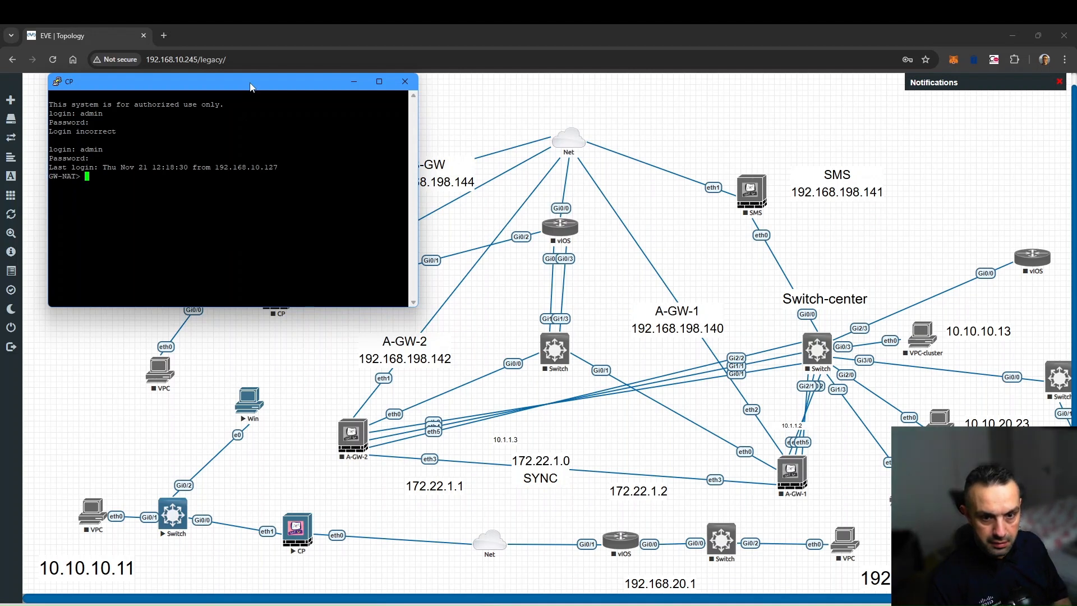
# - Run 'show interface eth0' and select its IPv4 address 192.168.10.151/24
pyautogui.write('sho')
pyautogui.press('Tab')
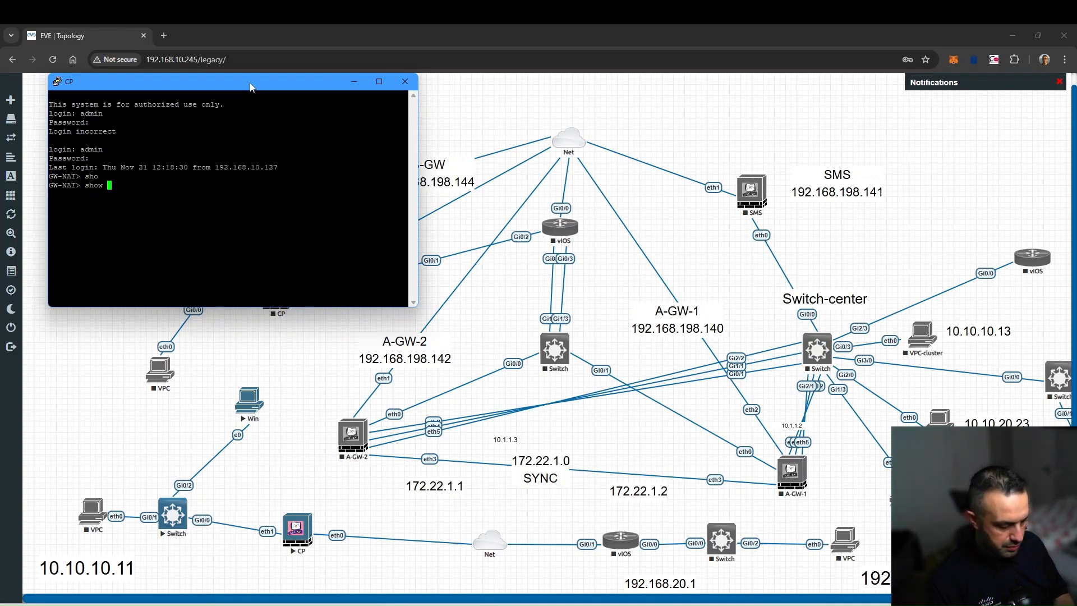
pyautogui.write('inter')
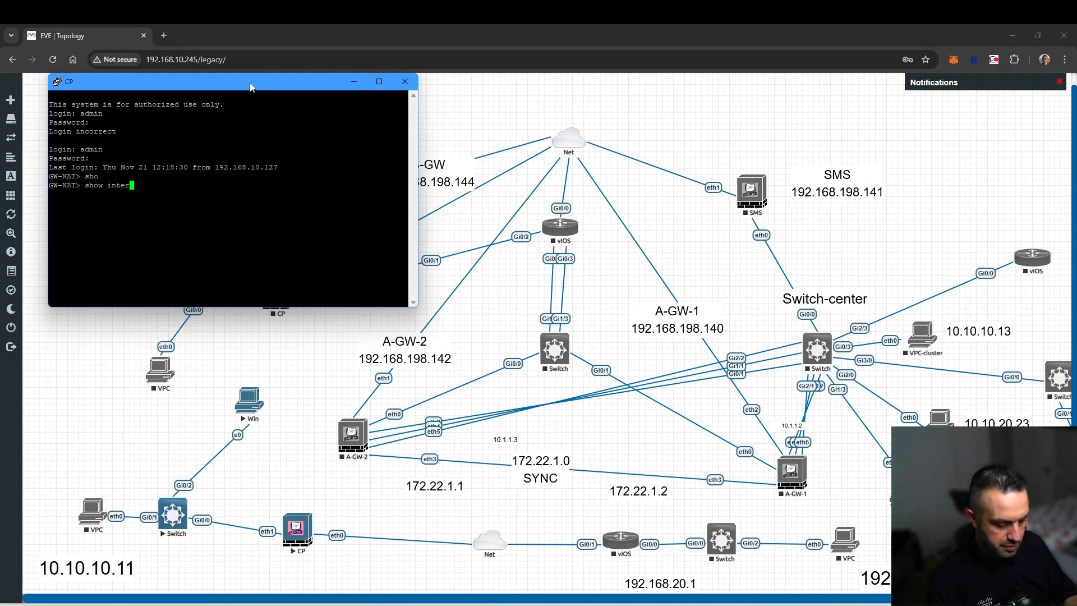
pyautogui.press('Tab')
pyautogui.write('eth0')
pyautogui.press('Return')
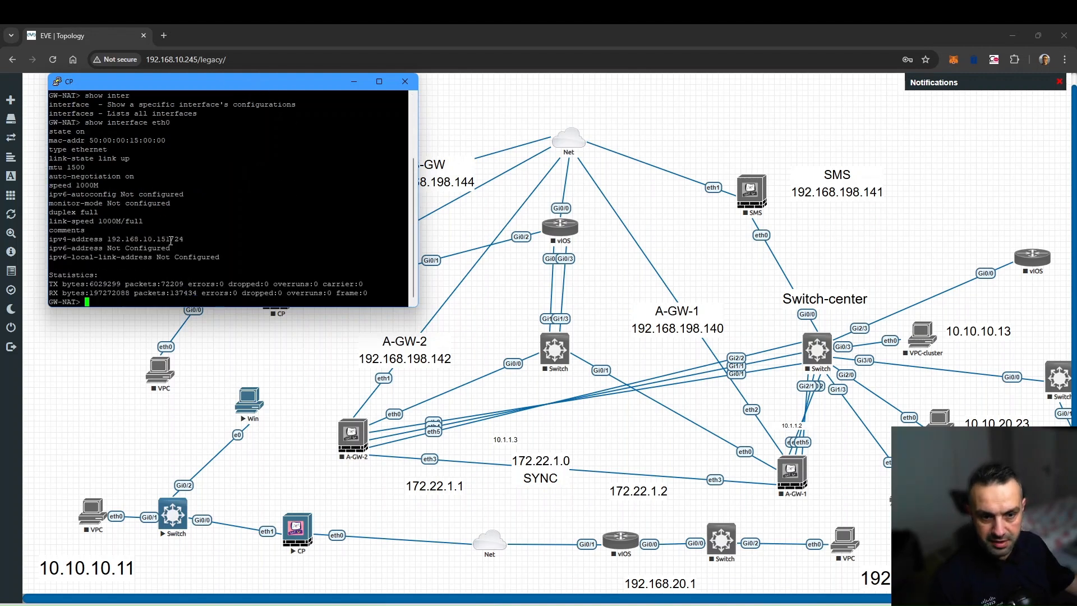
pyautogui.moveTo(170, 240); pyautogui.dragTo(119, 241)
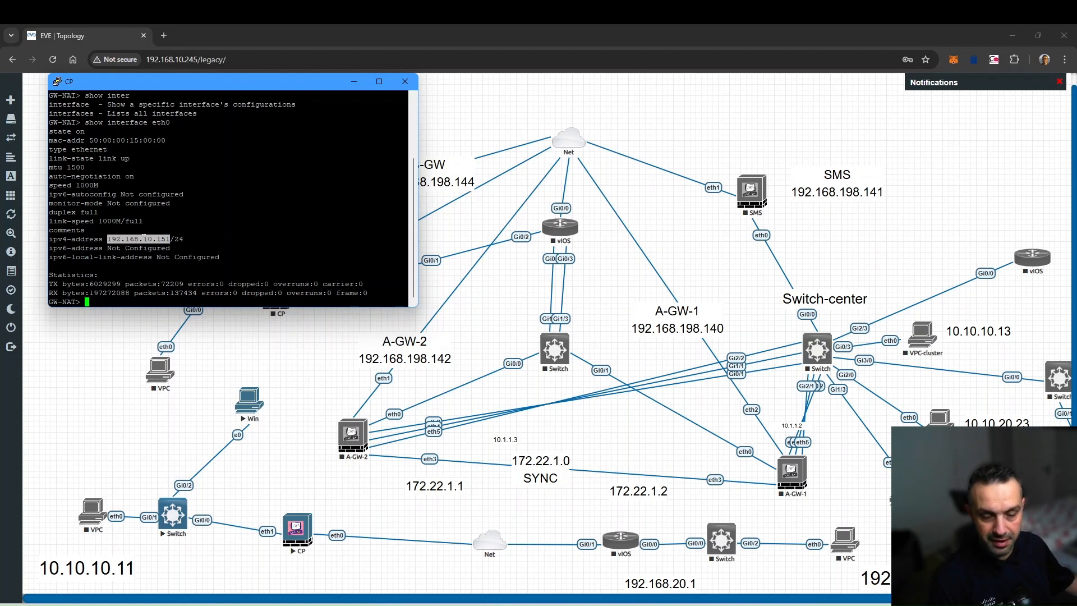
pyautogui.click(405, 604)
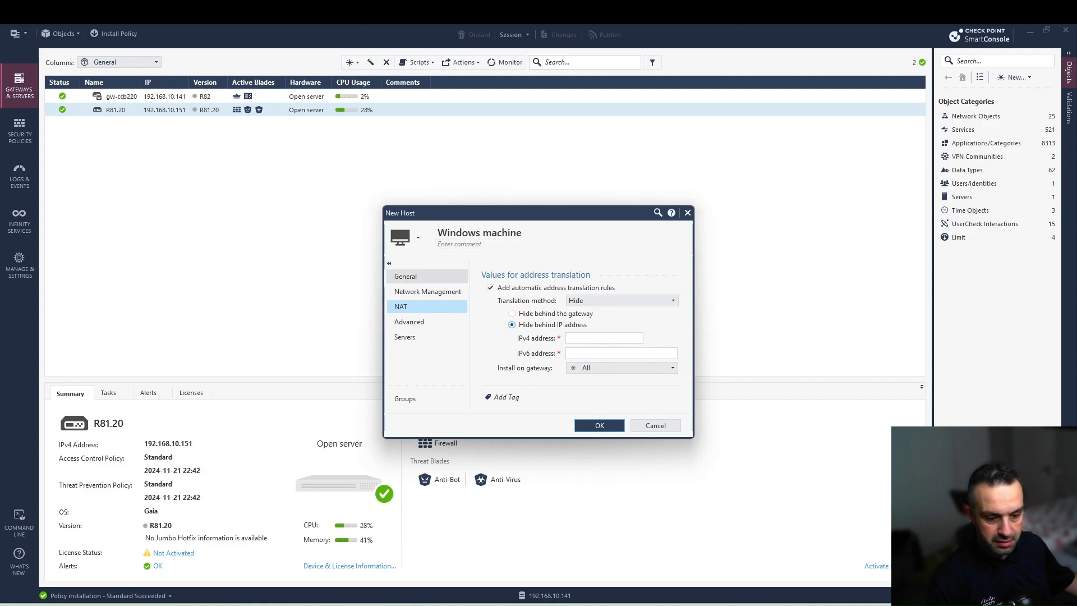
# - Enter 192.168.10.160 as the Hide NAT address and save the Windows machine host
pyautogui.click(241, 604)
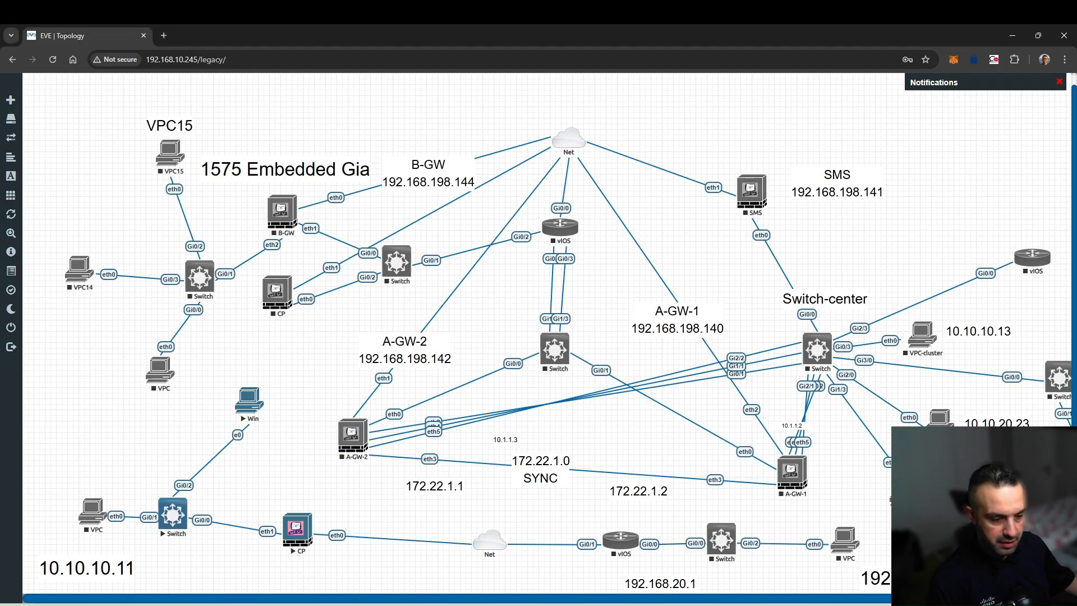
pyautogui.click(495, 603)
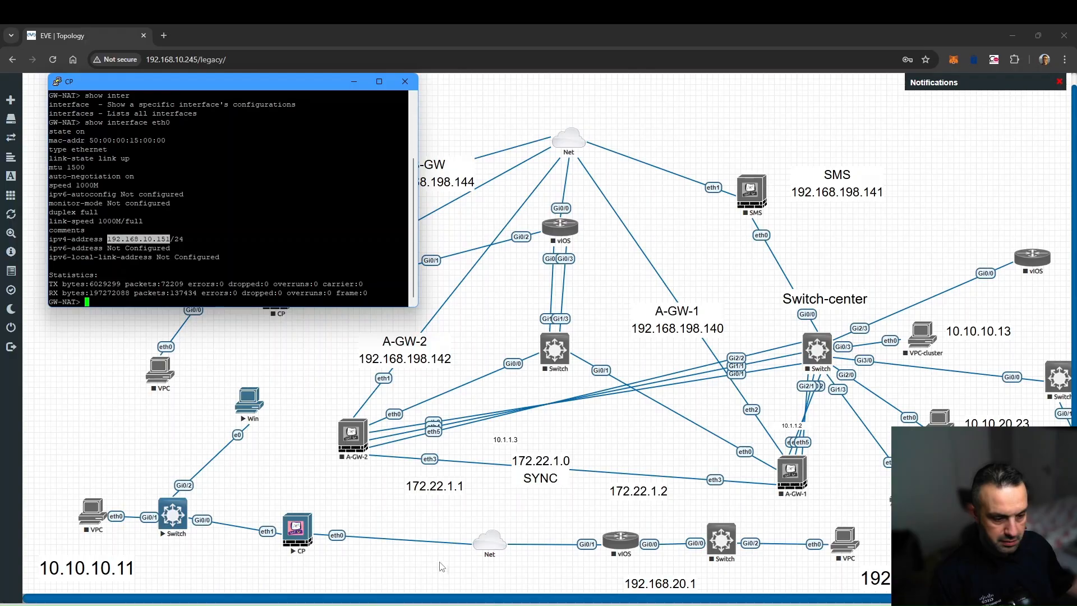
pyautogui.hotkey('alt', 'Tab')
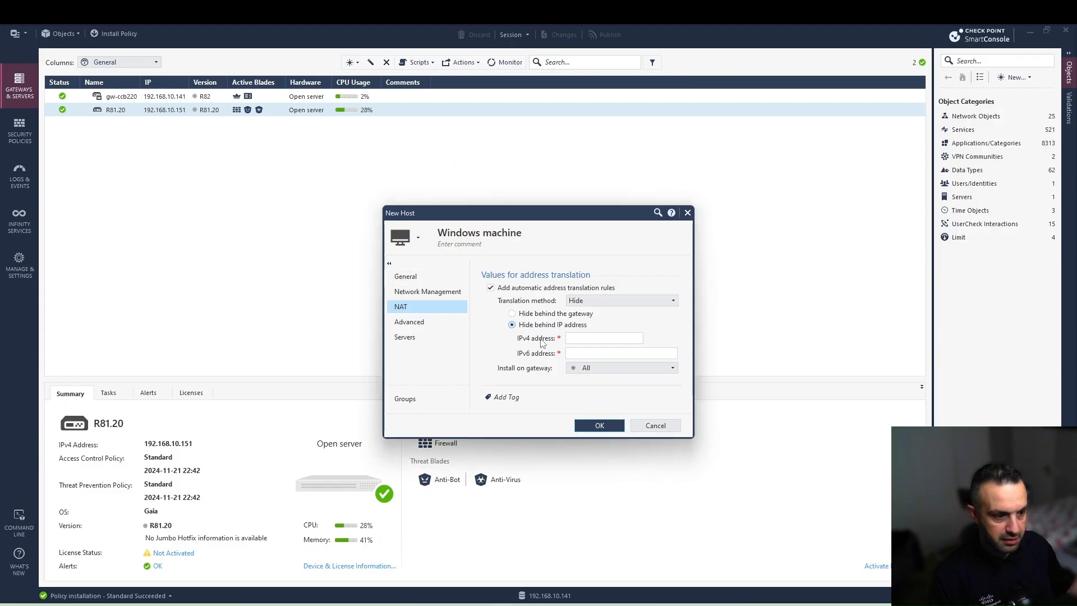
pyautogui.click(580, 337)
pyautogui.write('192.168.10')
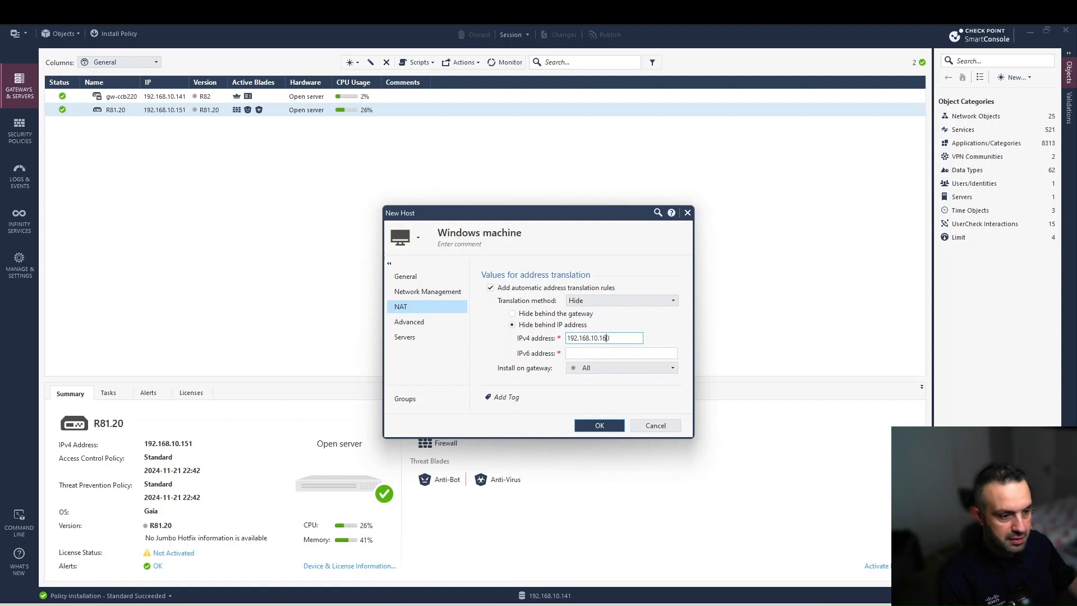
pyautogui.write('.160')
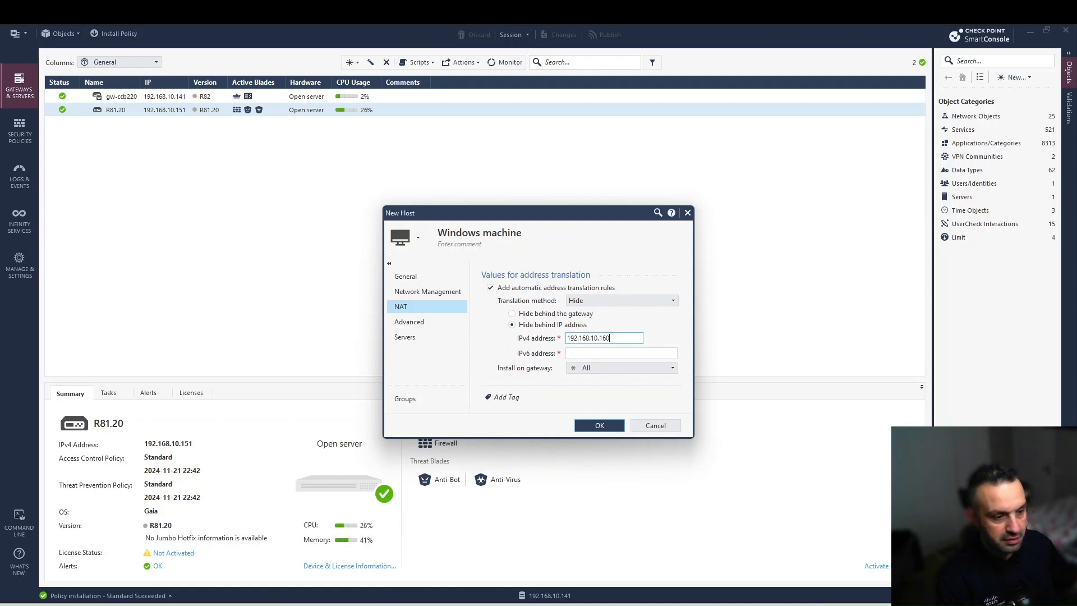
pyautogui.click(589, 427)
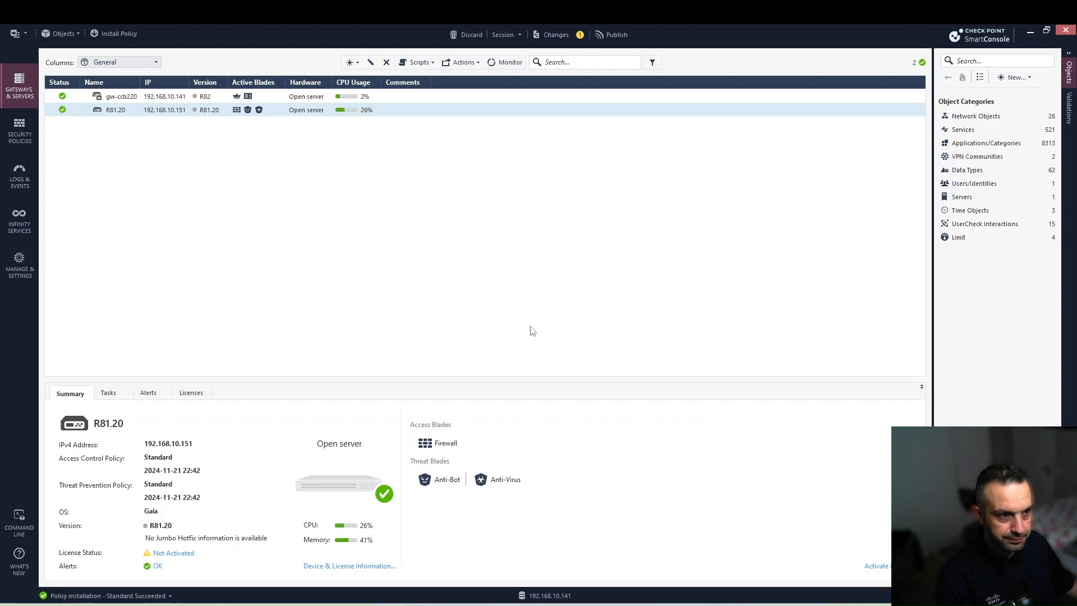
pyautogui.click(118, 34)
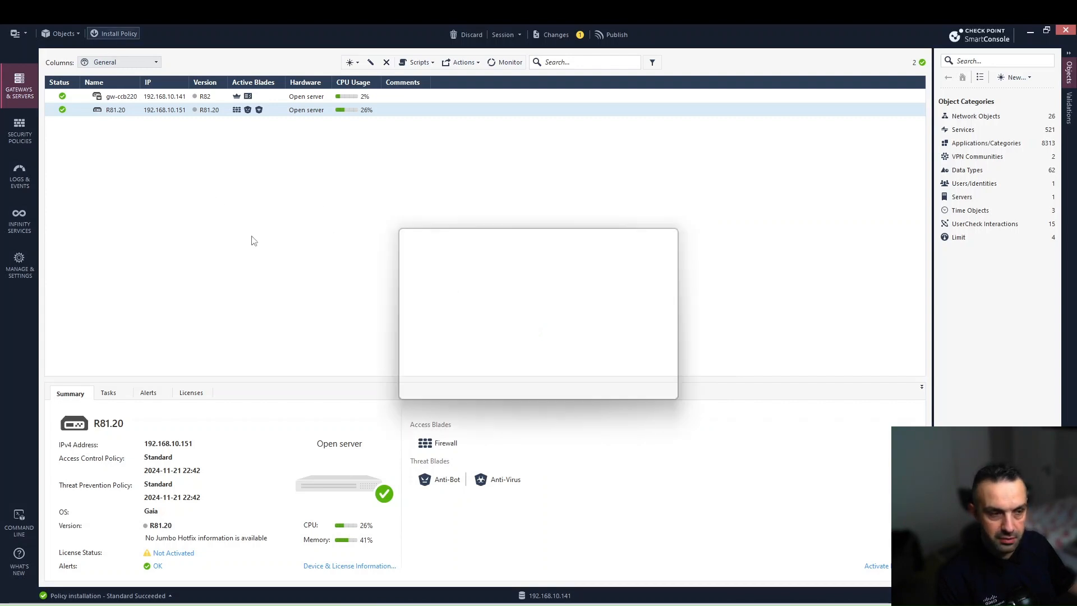
# - Choose Publish & Install and install the Standard policy on the R81.20 gateway
pyautogui.click(567, 387)
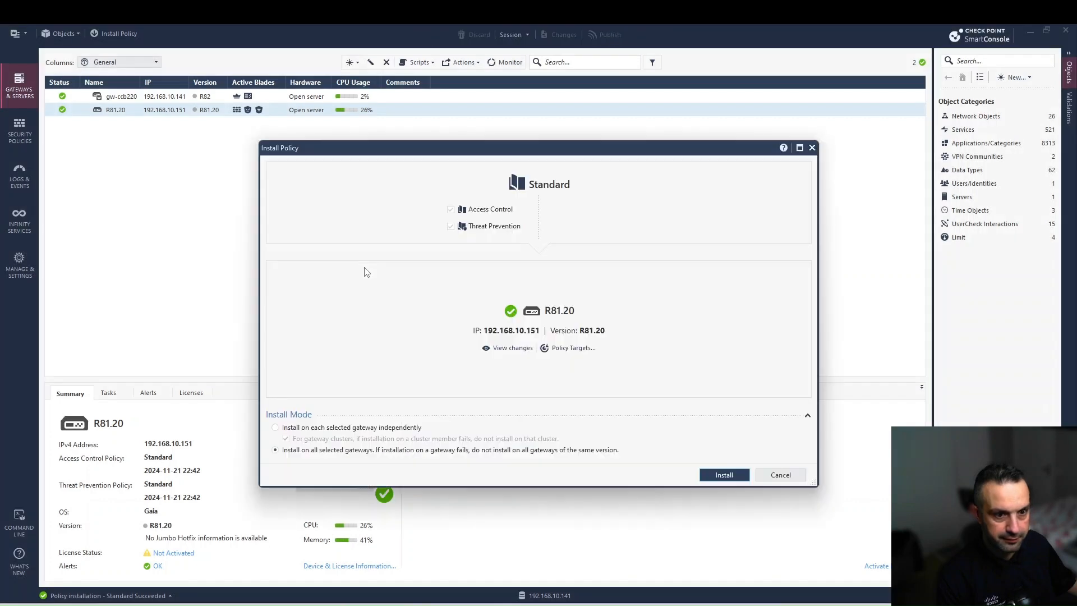
pyautogui.click(740, 476)
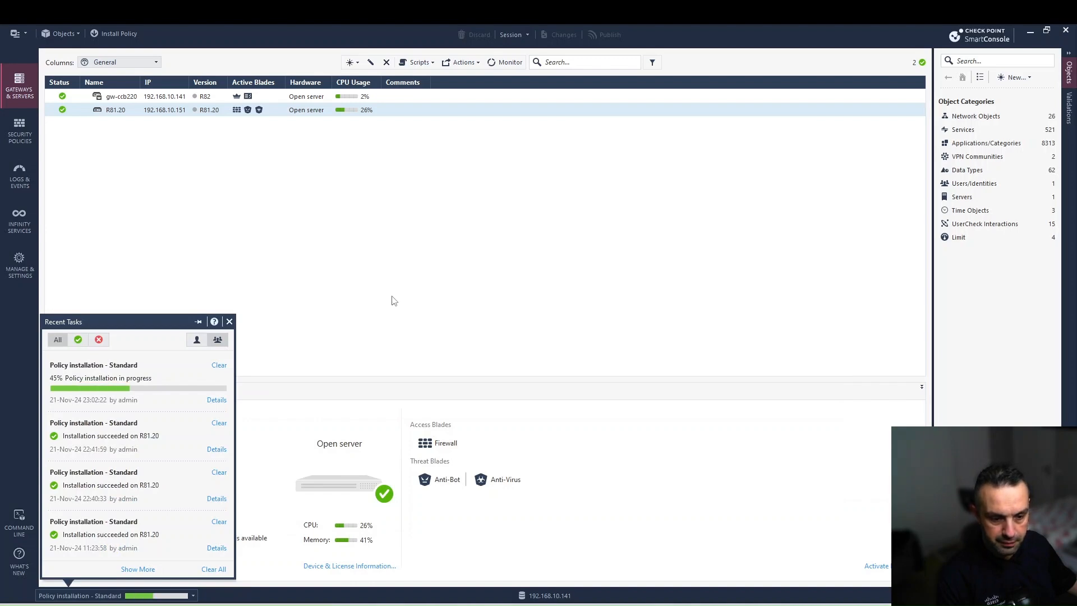
pyautogui.click(455, 605)
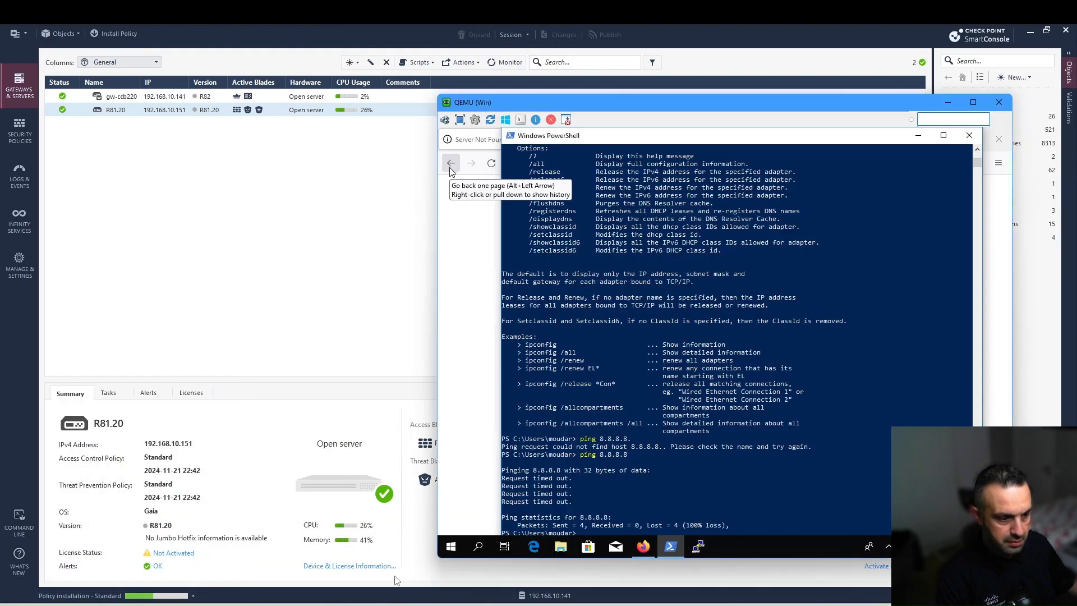
# - Switch to the Wireshark capture filtered on ip.addr == 10.10.10.13
pyautogui.hotkey('alt', 'Tab')
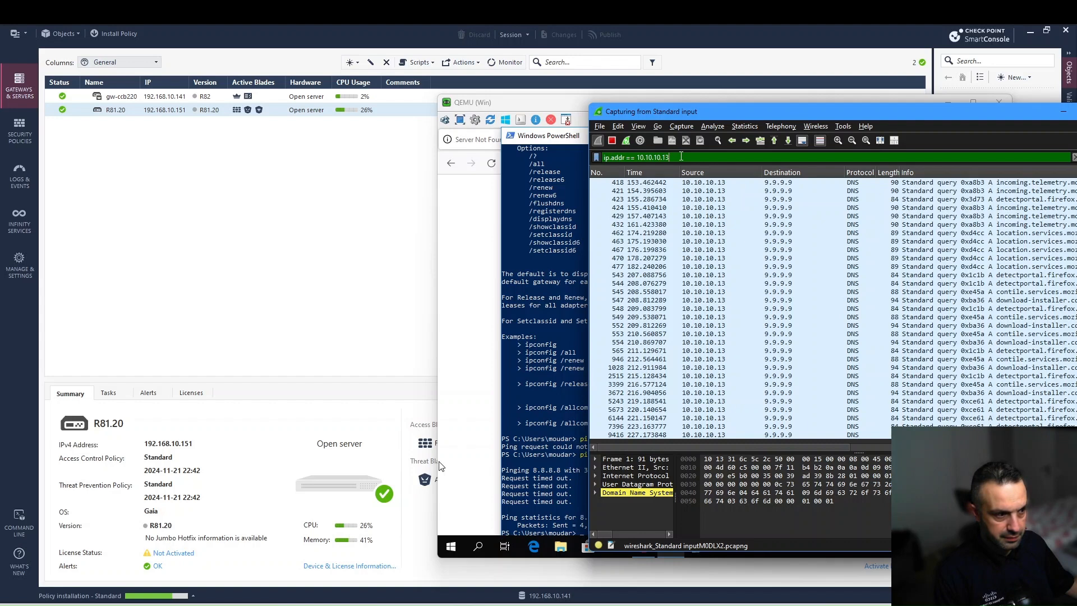
# - Refilter Wireshark to ip.addr == 192.168.10.160, then bring the VM's Firefox window forward
pyautogui.moveTo(680, 157); pyautogui.dragTo(606, 157)
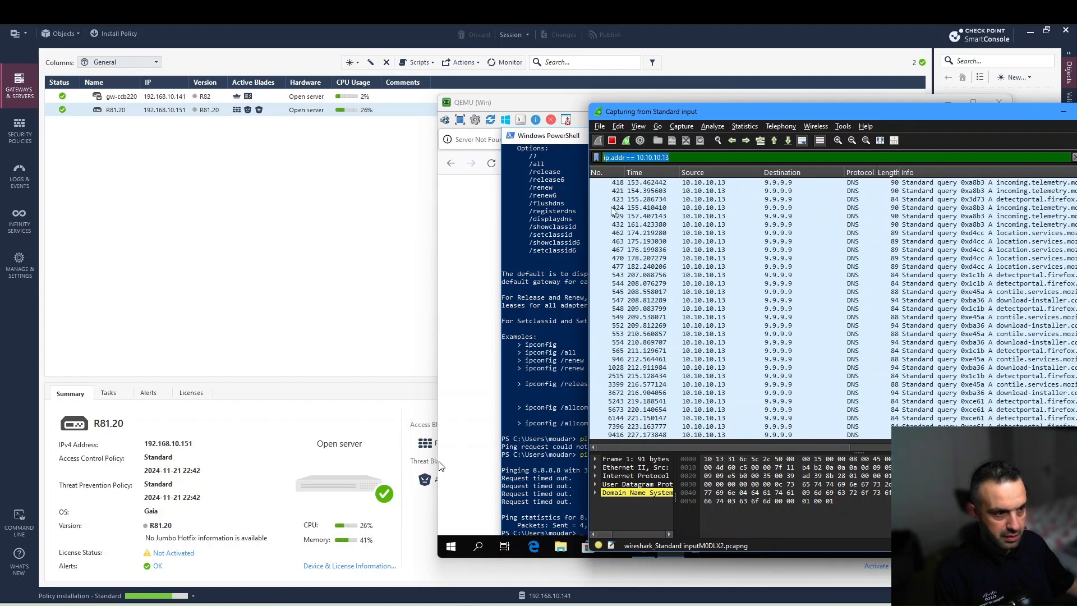
pyautogui.press('BackSpace')
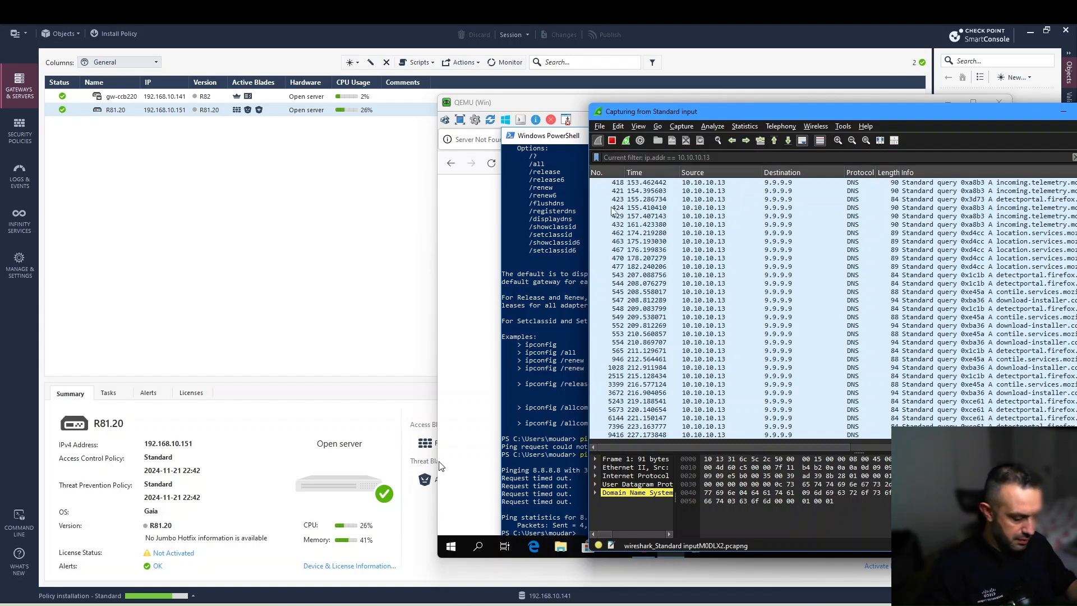
pyautogui.write('ip.add')
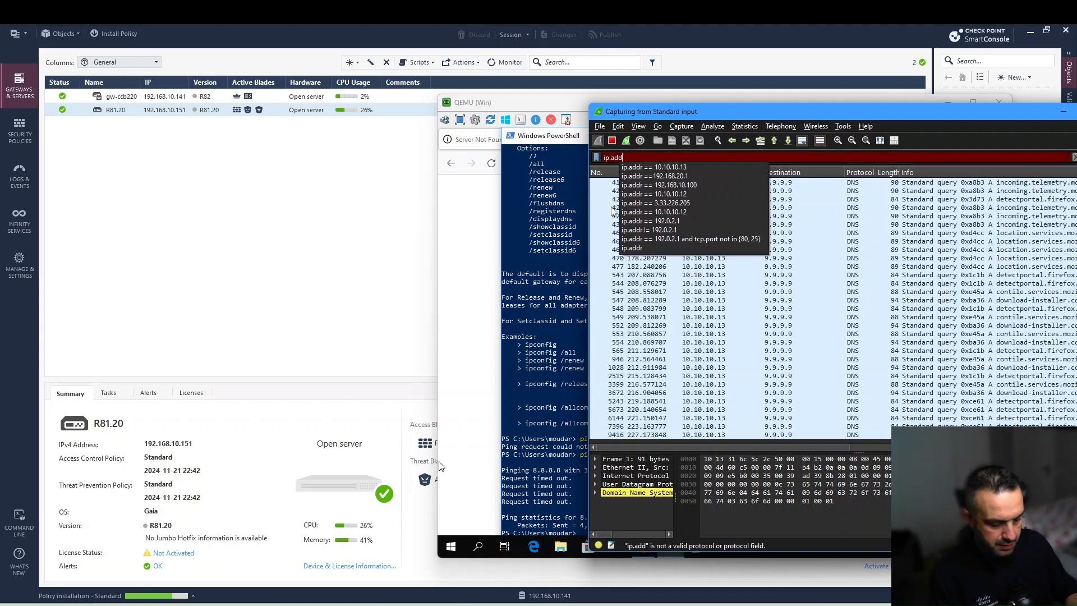
pyautogui.write('r ==')
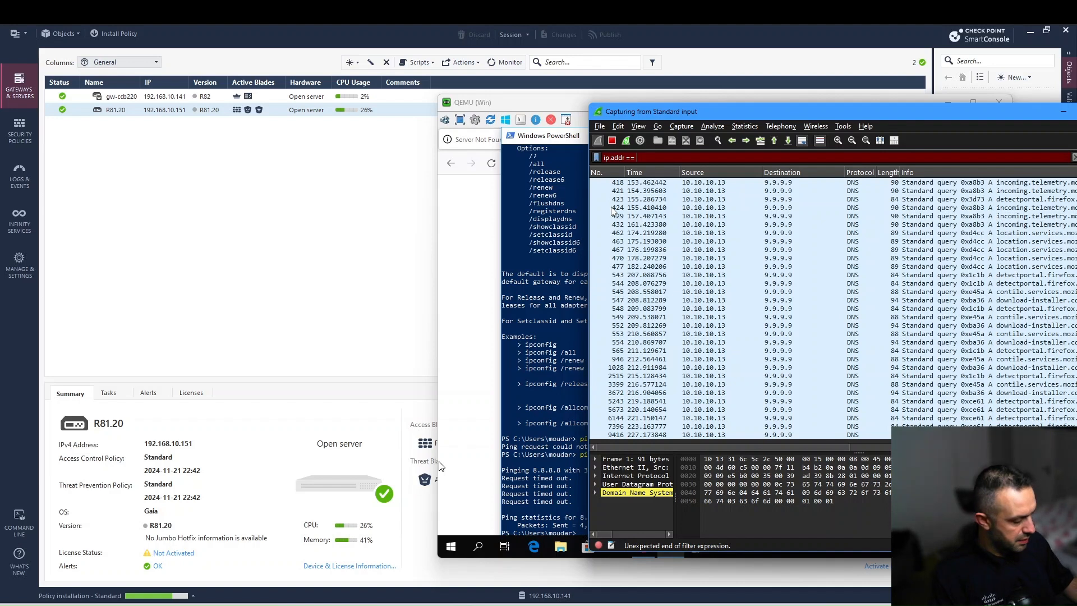
pyautogui.write(' 192.168.')
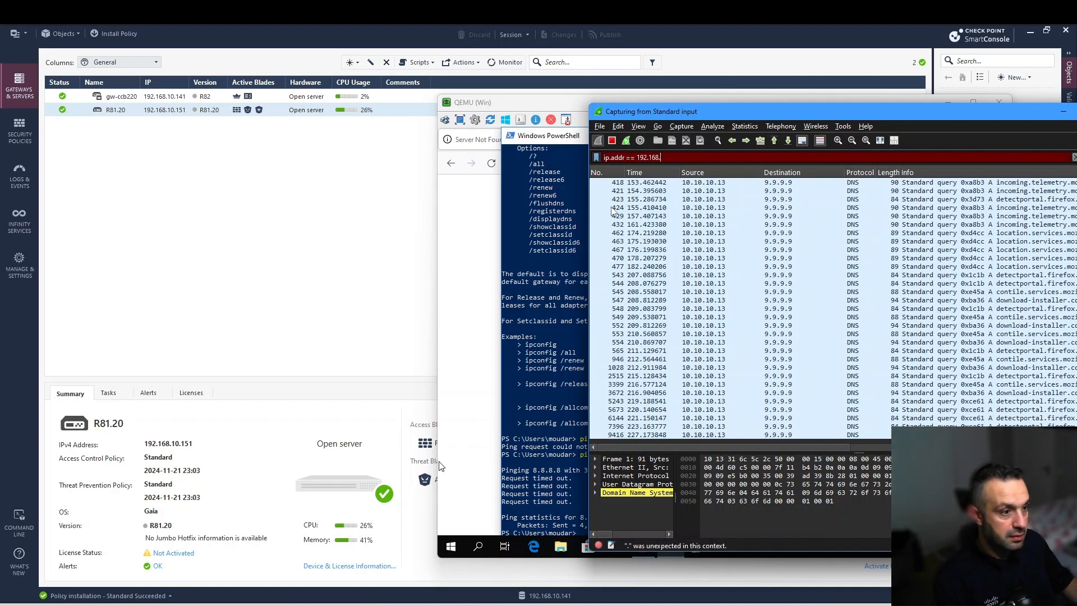
pyautogui.write('10.160')
pyautogui.press('Return')
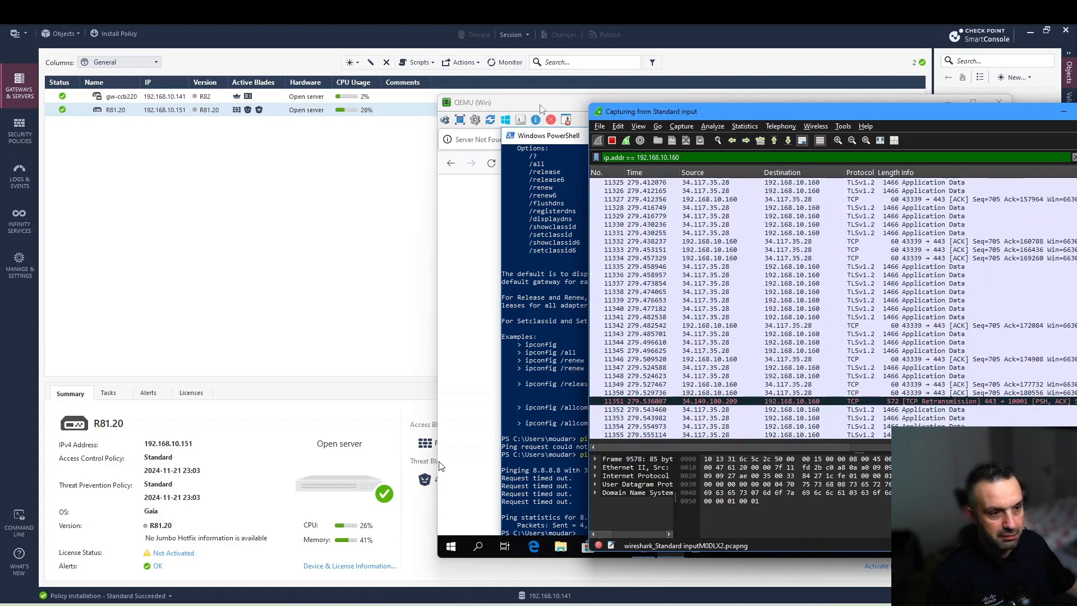
pyautogui.click(478, 210)
pyautogui.click(478, 210)
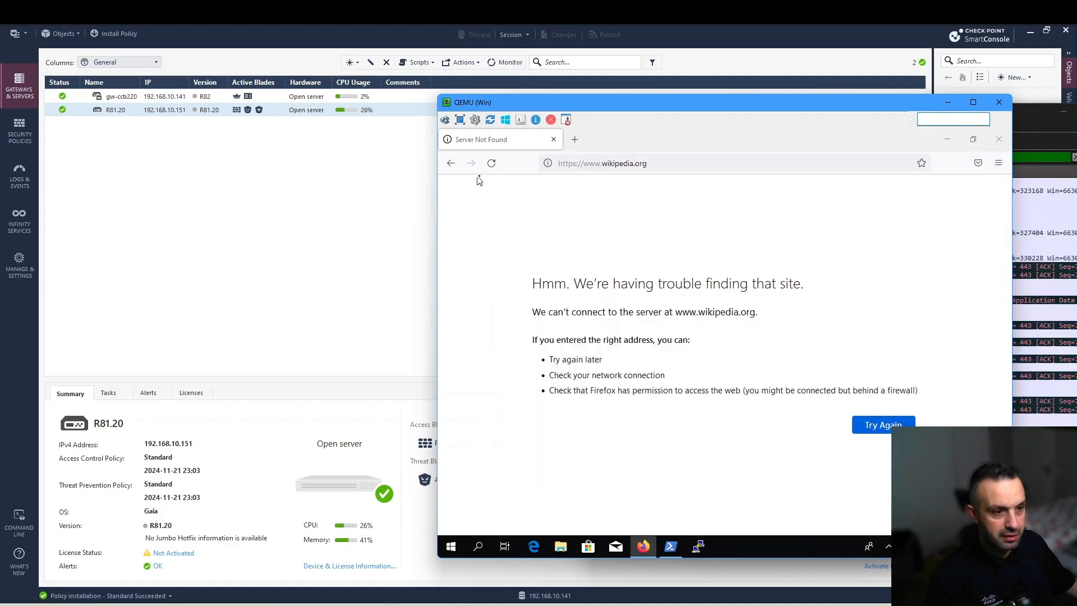
# - Reload wikipedia.org in the VM's Firefox and stop the running Wireshark capture
pyautogui.click(492, 164)
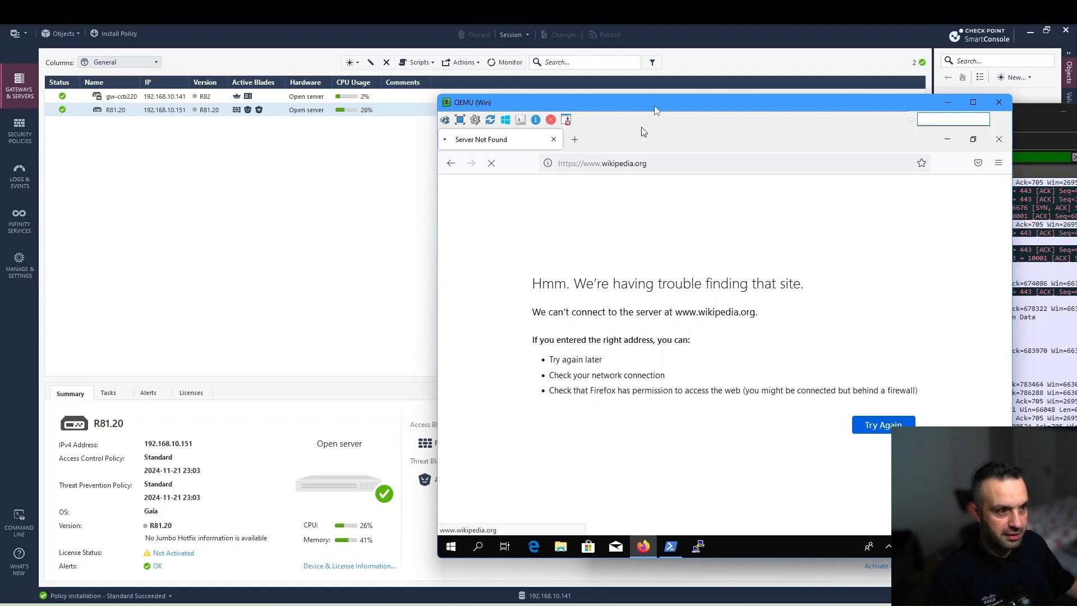
pyautogui.moveTo(653, 106); pyautogui.dragTo(334, 109)
pyautogui.click(790, 225)
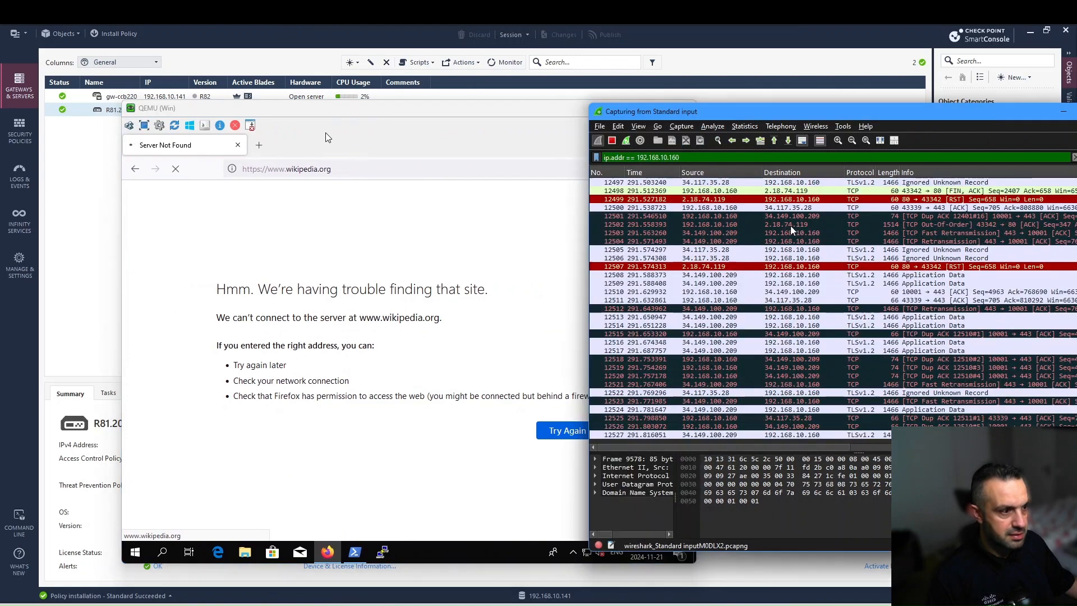
pyautogui.click(612, 140)
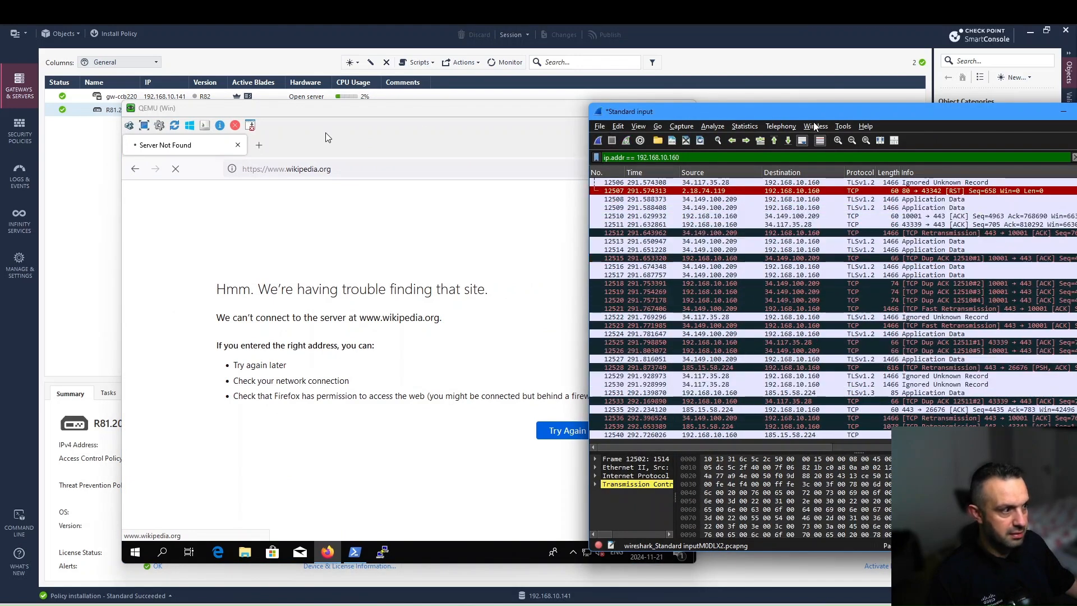
# - Close the capture without saving and return to the EVE-NG lab topology
pyautogui.moveTo(819, 116); pyautogui.dragTo(797, 112)
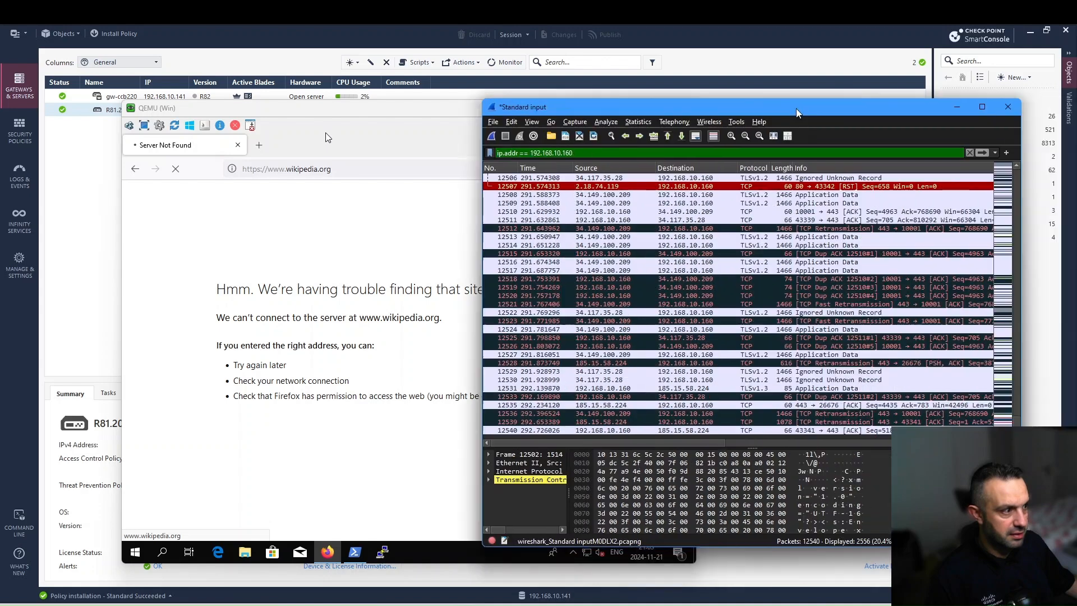
pyautogui.click(1008, 107)
pyautogui.click(768, 343)
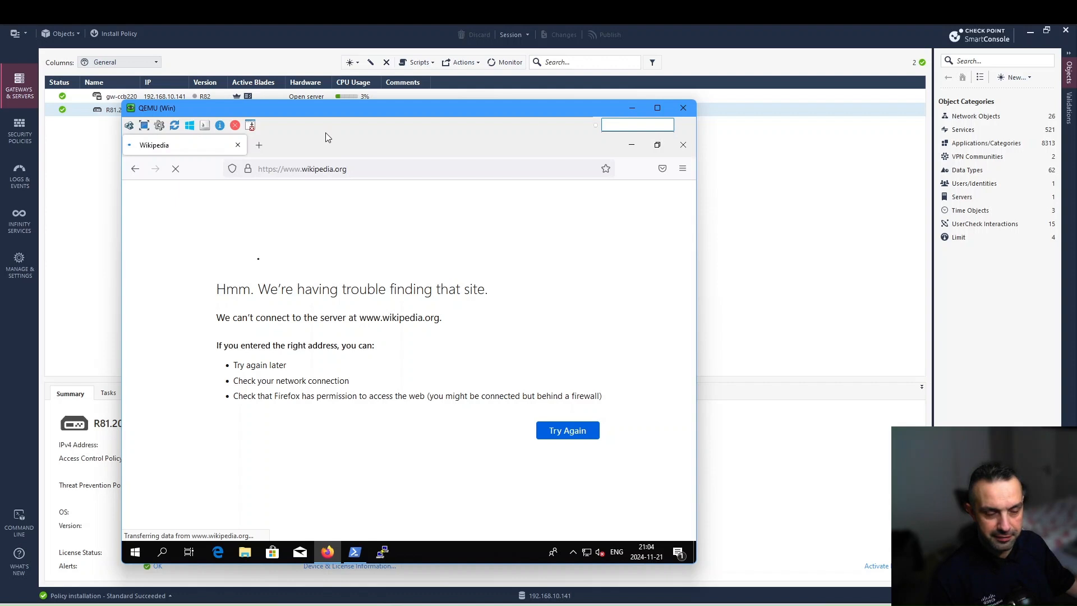
pyautogui.moveTo(335, 112); pyautogui.dragTo(362, 112)
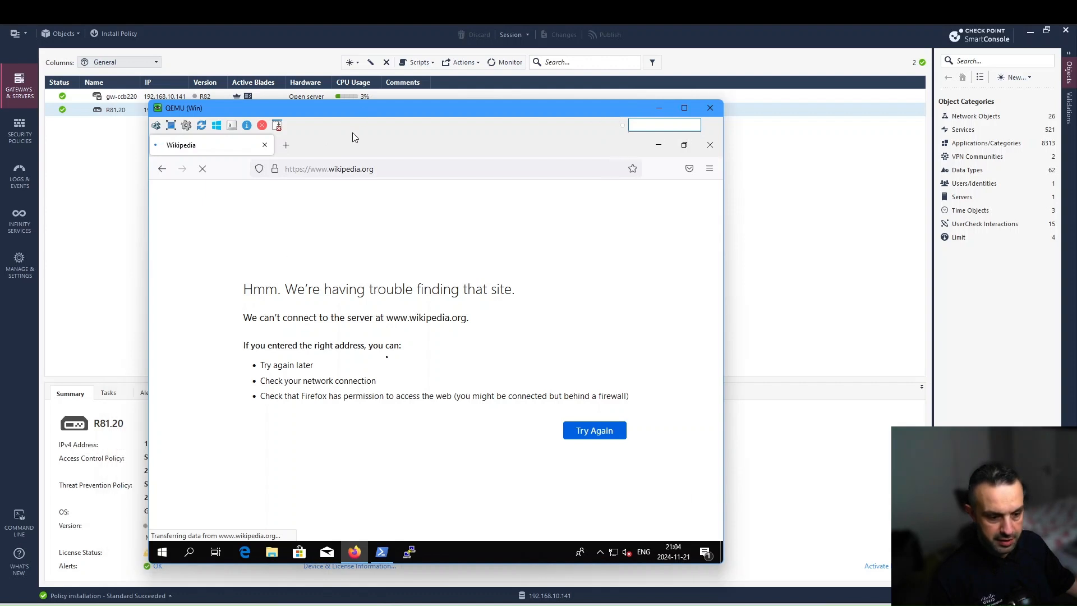
pyautogui.click(196, 605)
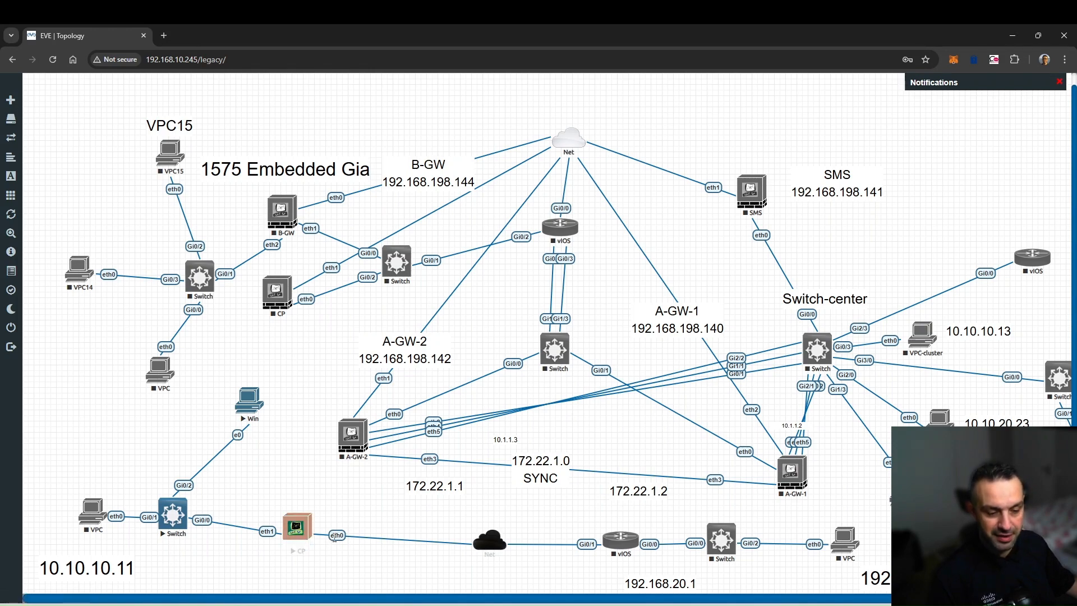
# - Capture on the CP node's eth0 and allow wireshark_wrapper.bat to open in Wireshark
pyautogui.rightClick(302, 530)
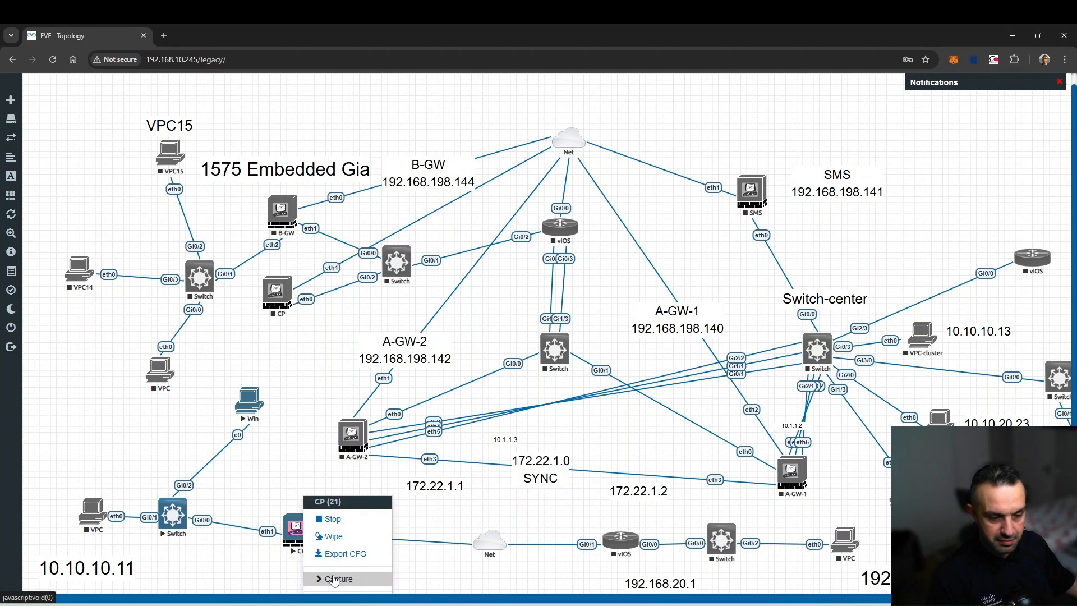
pyautogui.moveTo(334, 580)
pyautogui.click(415, 487)
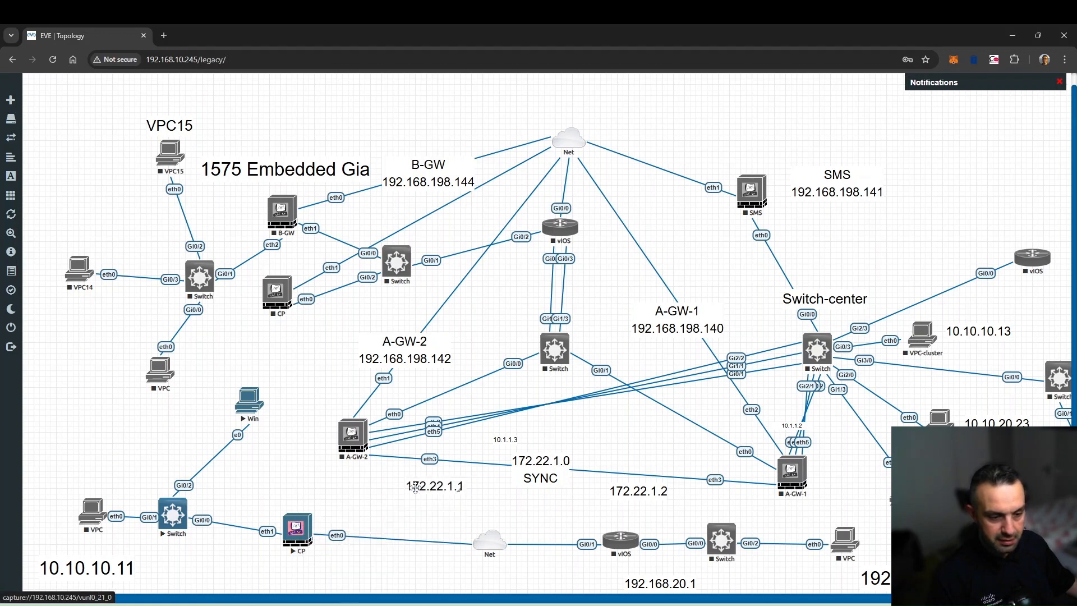
pyautogui.click(528, 147)
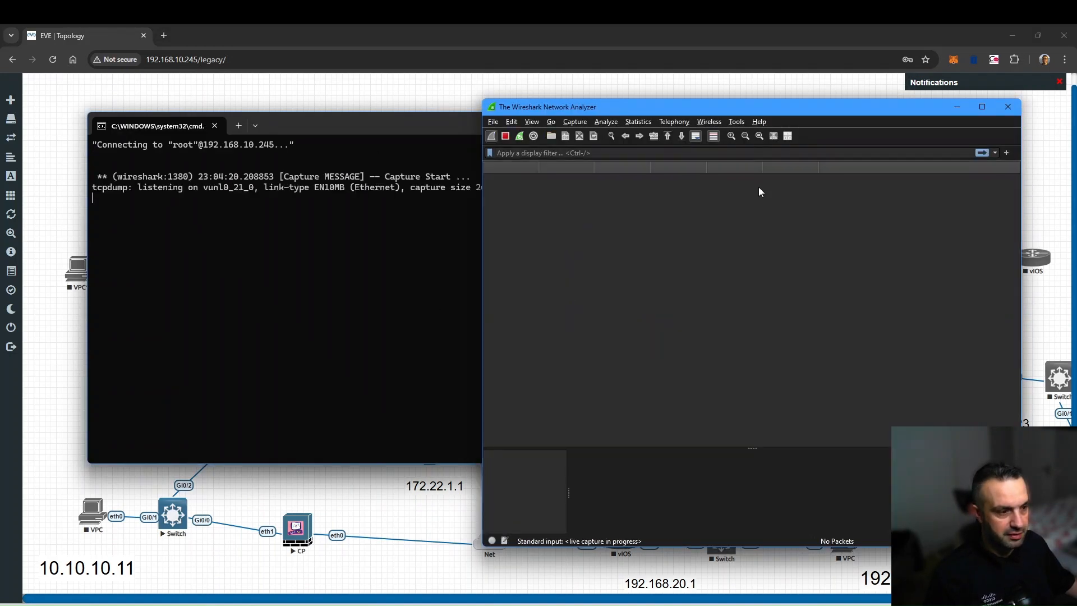
# - Apply display filter ip.addr == 10.10.10.13, which shows no packets
pyautogui.click(555, 152)
pyautogui.write('ip')
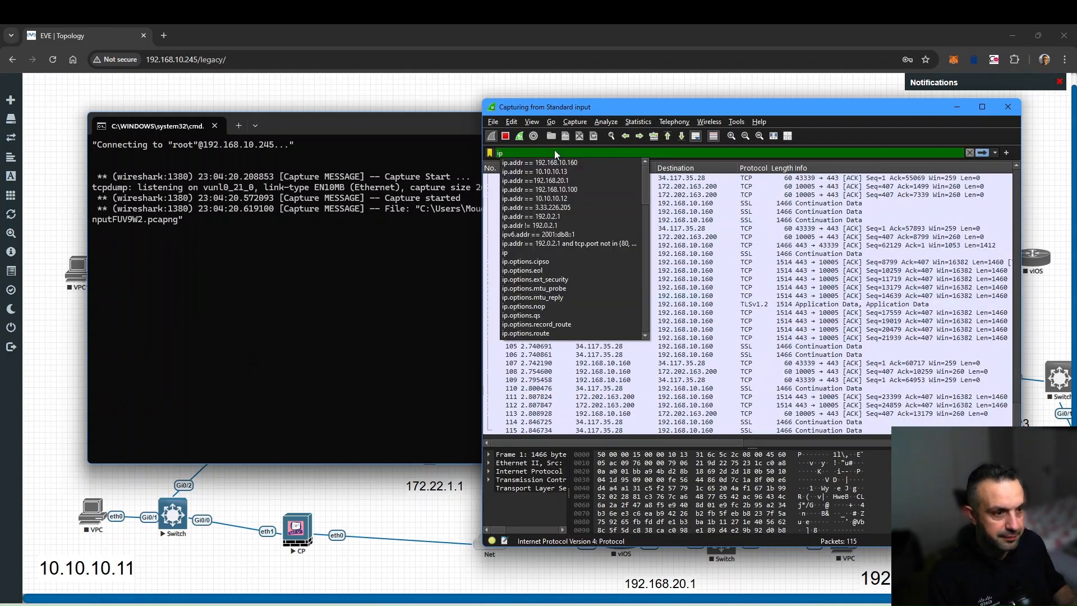
pyautogui.press('Down')
pyautogui.press('Down')
pyautogui.press('Return')
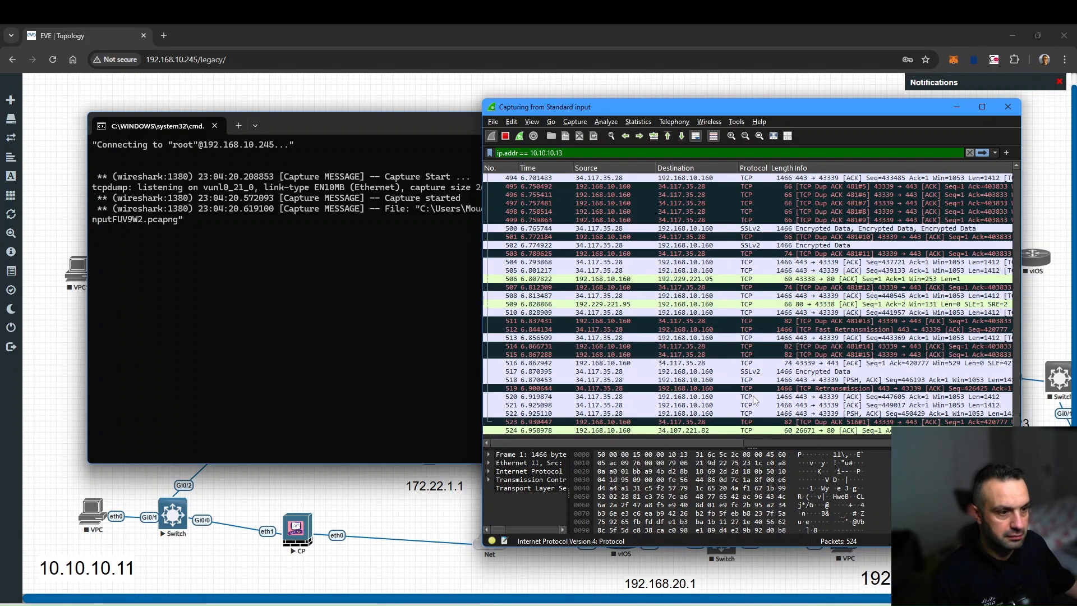
pyautogui.press('Return')
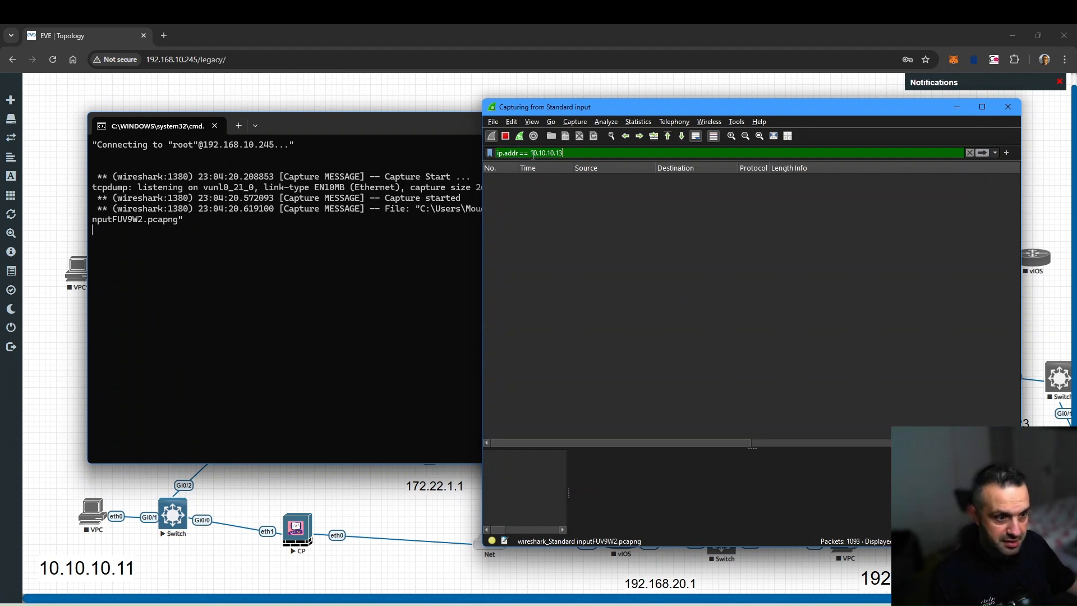
# - Switch the filter to ip.addr == 192.168.10.160 and bring up the VM with Wikipedia loaded
pyautogui.moveTo(531, 154); pyautogui.dragTo(563, 156)
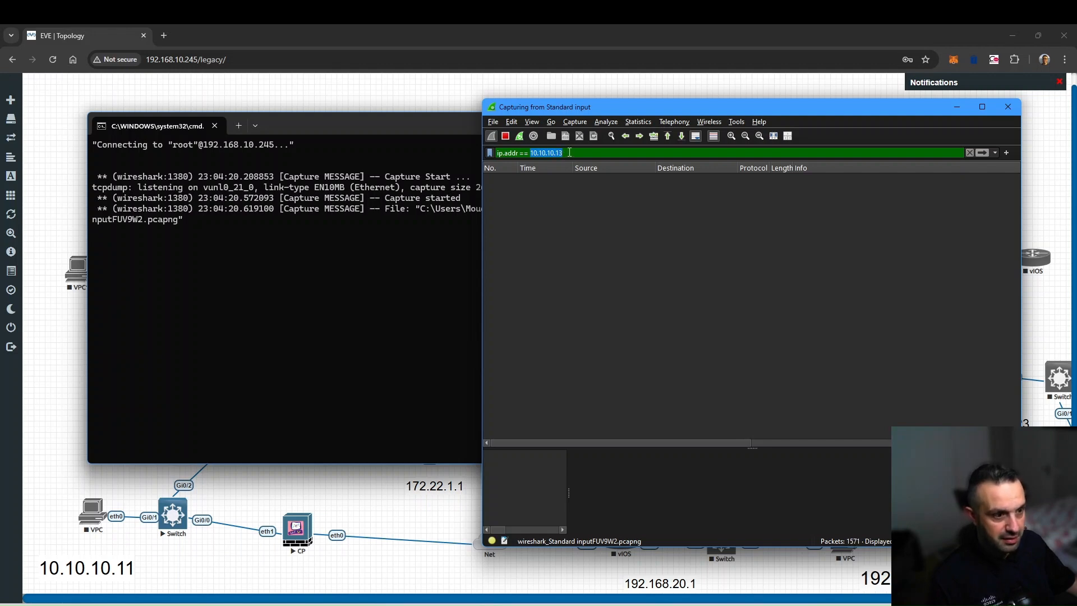
pyautogui.hotkey('ctrl', 'a')
pyautogui.write('ip')
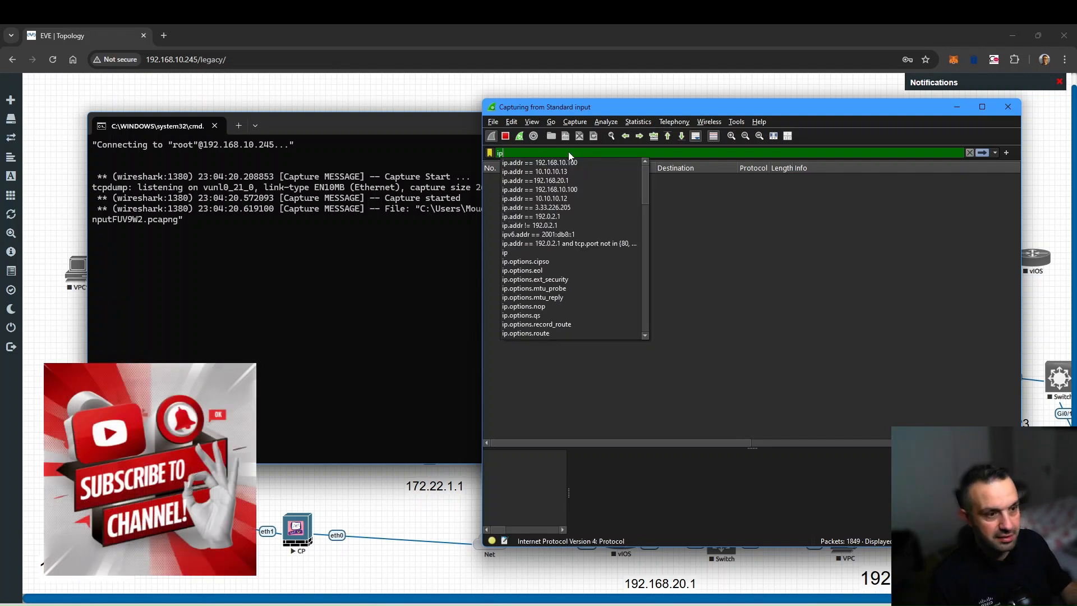
pyautogui.press('Down')
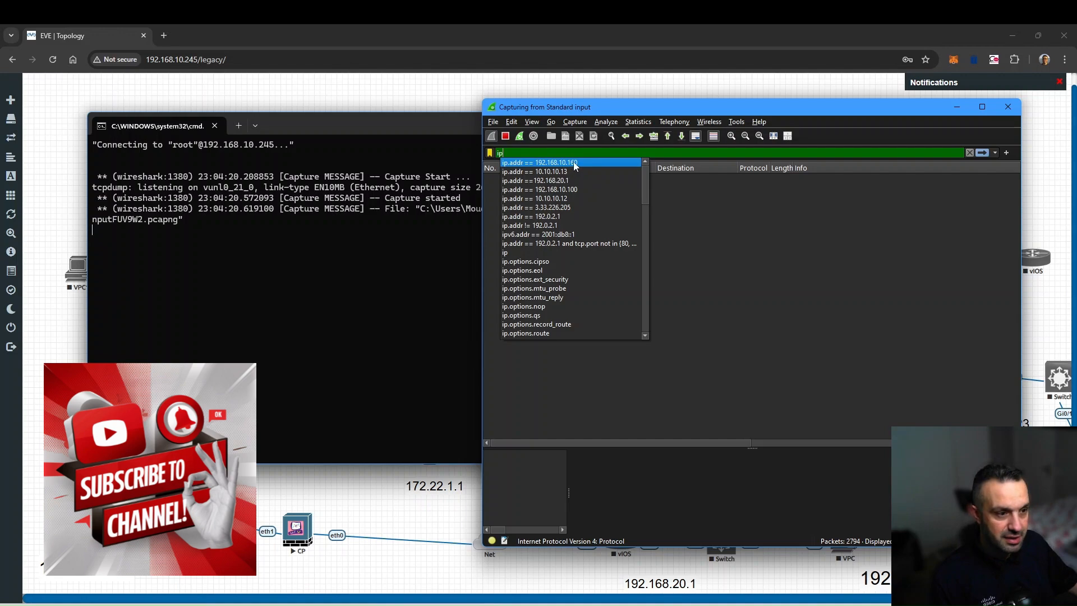
pyautogui.click(573, 163)
pyautogui.press('Return')
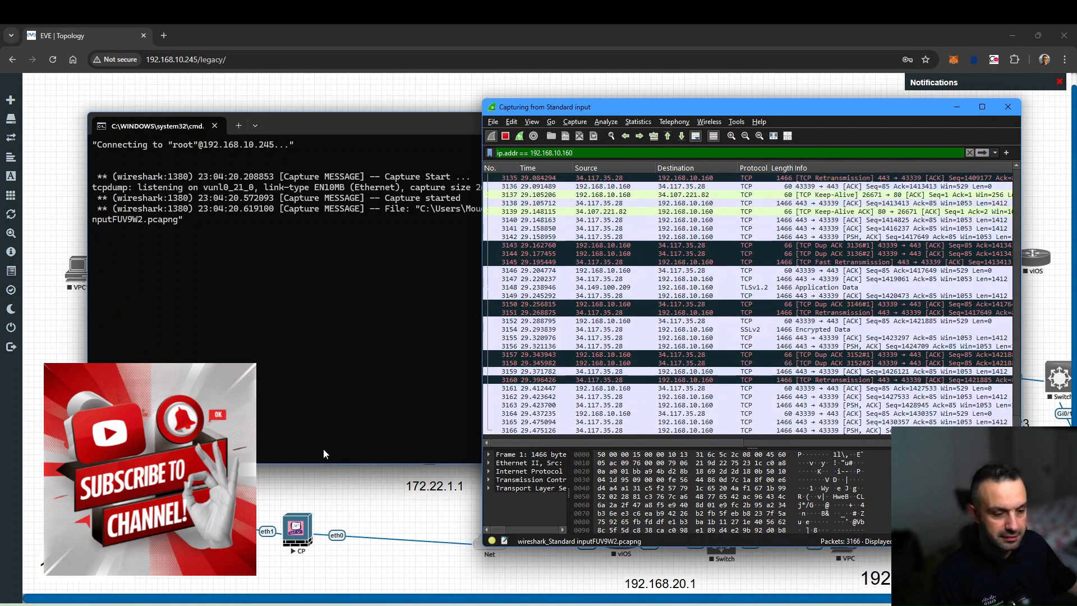
pyautogui.click(392, 605)
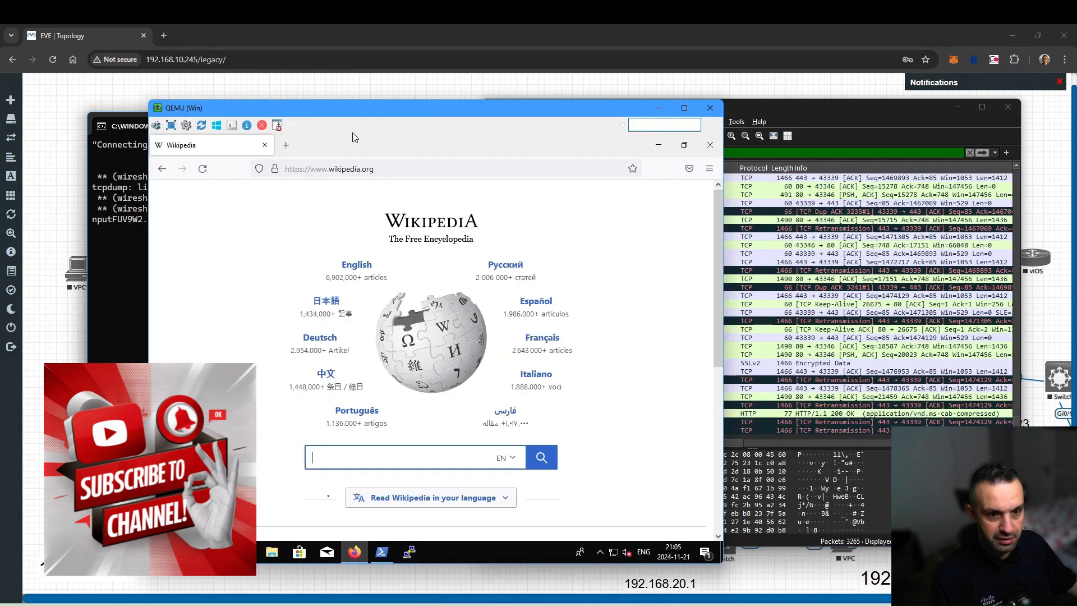